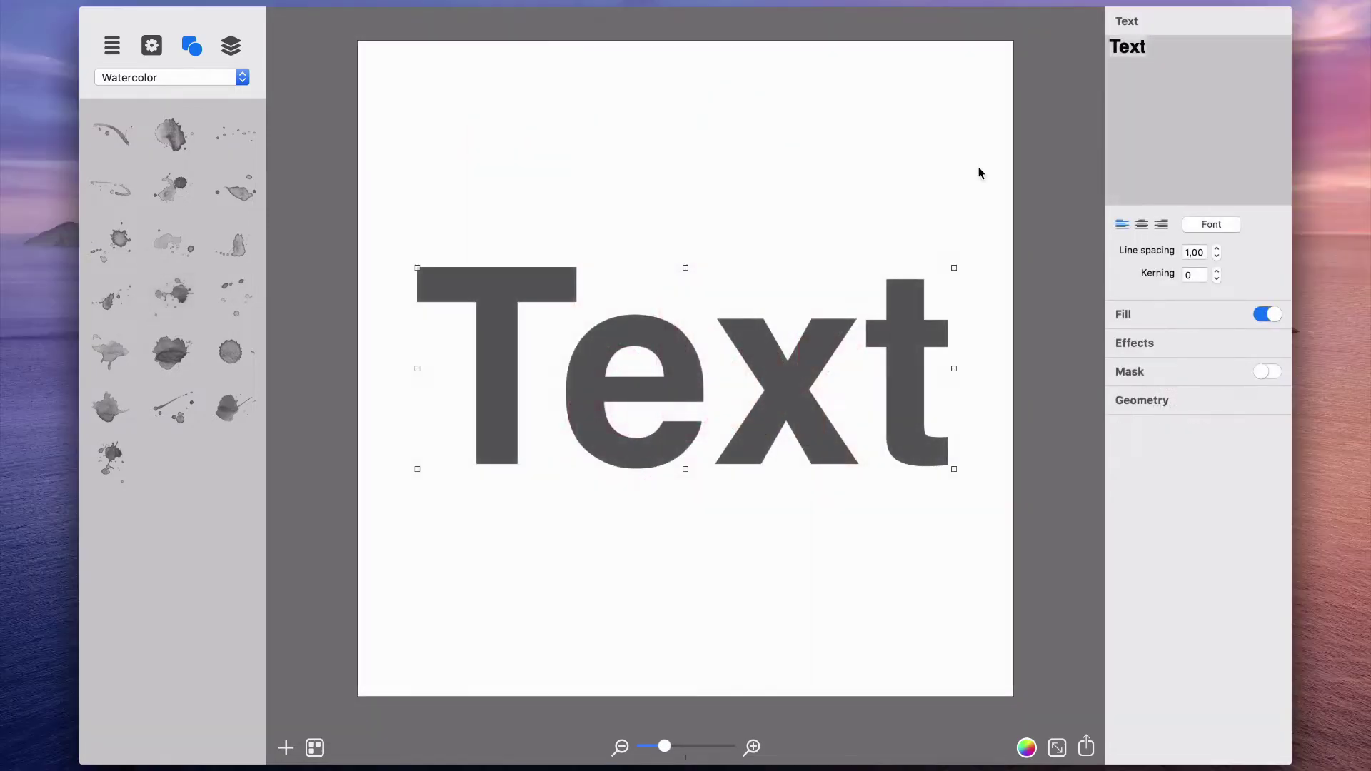
Step: Set the placeholder text to the Camica script font, centre-aligned at a smaller size
double_click(1129, 49)
left_click(1210, 225)
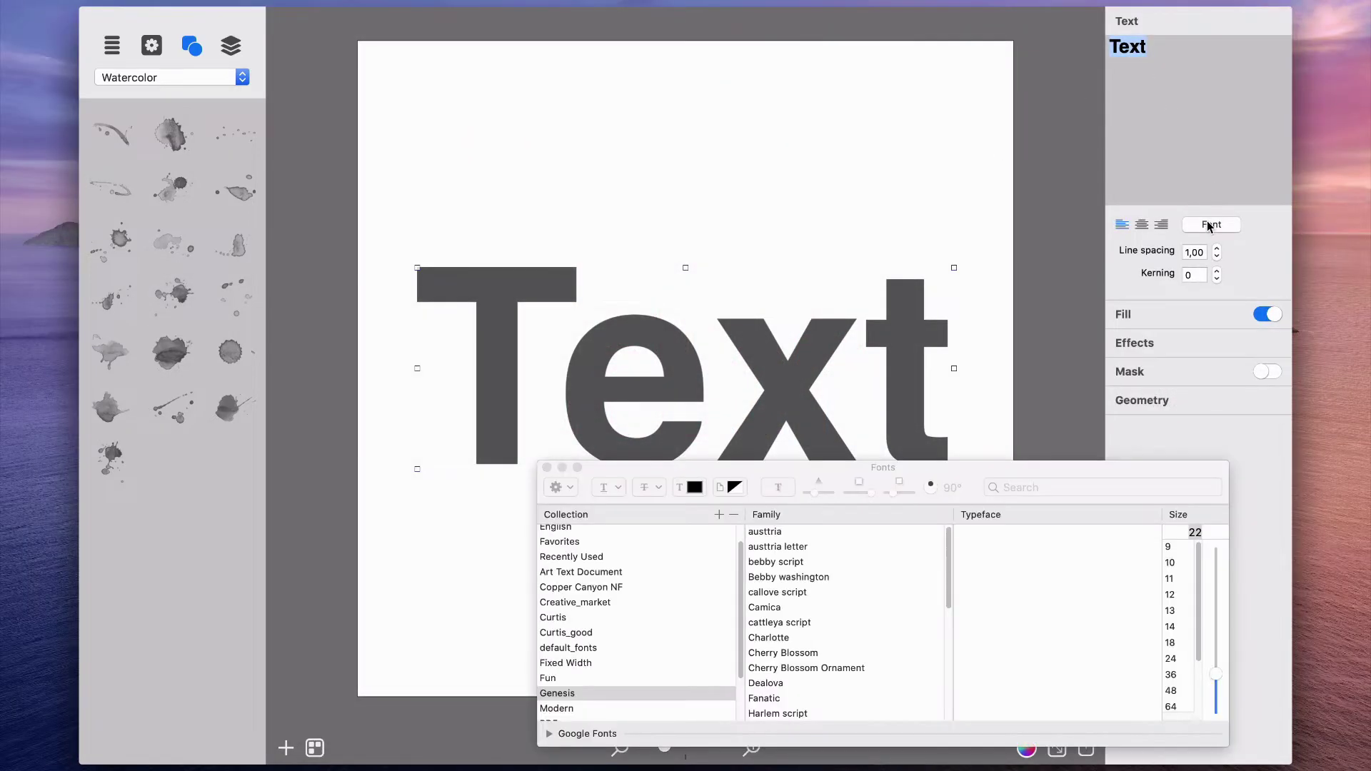
left_click(778, 608)
left_click(547, 467)
left_click(1141, 225)
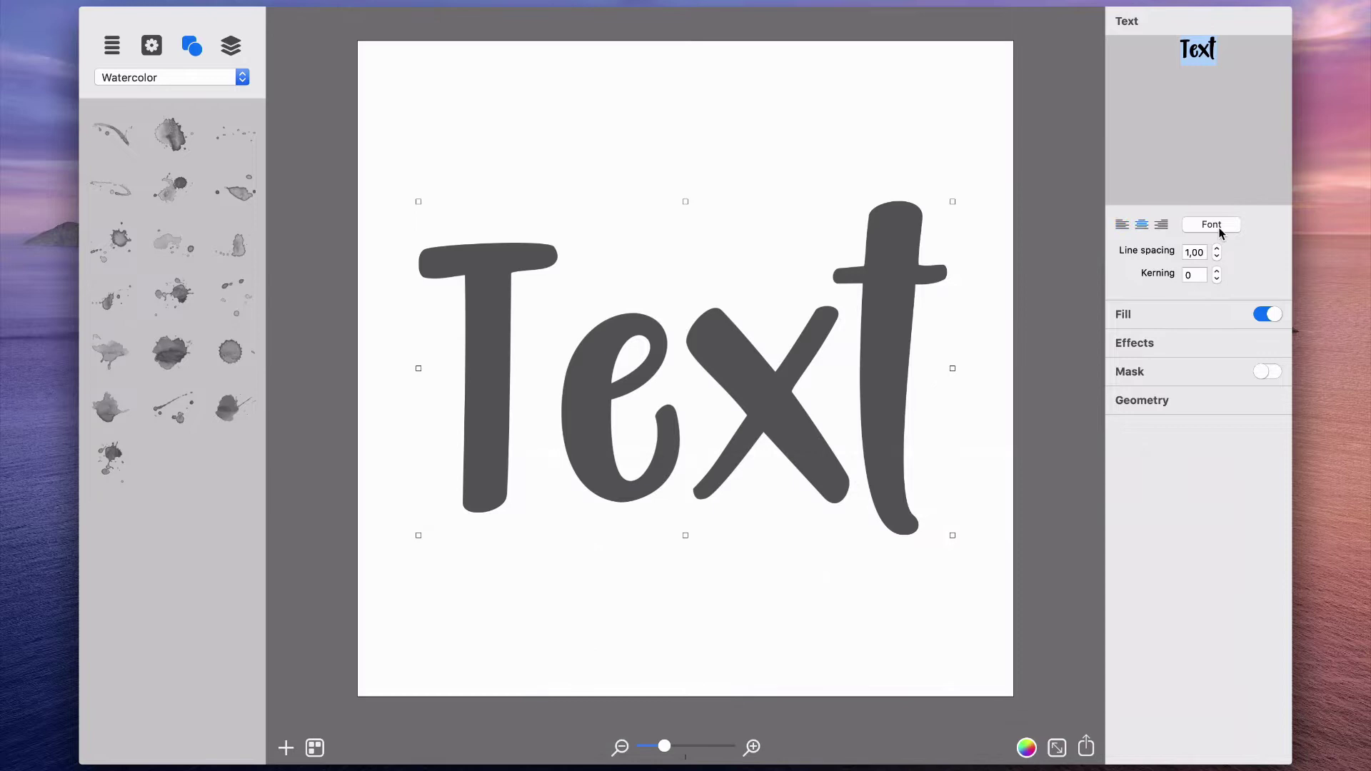
left_click(1212, 224)
left_click_drag(1215, 667, 1215, 691)
left_click(547, 474)
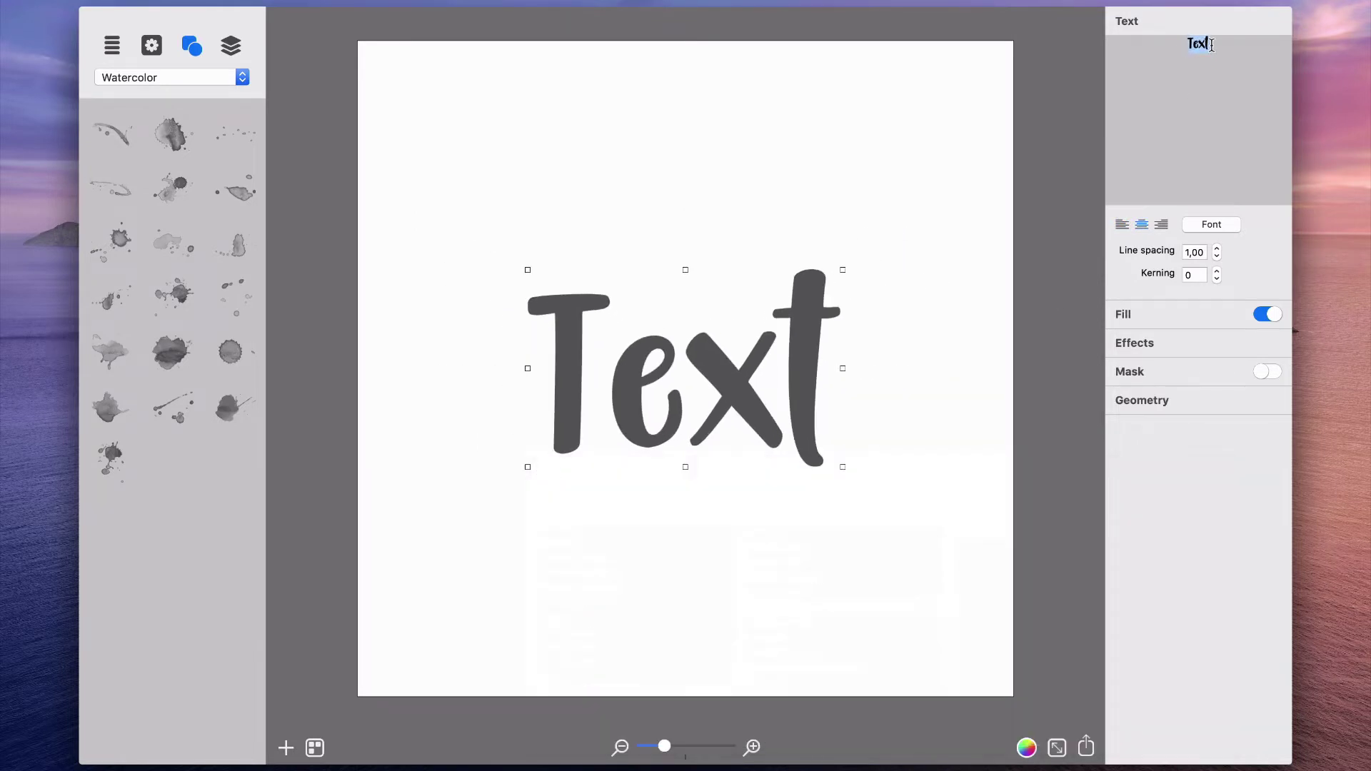
Step: Type Water, Color and Effect on three lines, set 0,70 line spacing and fit the box
type("Water")
key("Return")
type("Color")
key("Return")
type("Effect")
left_click_drag(1214, 65, 1179, 107)
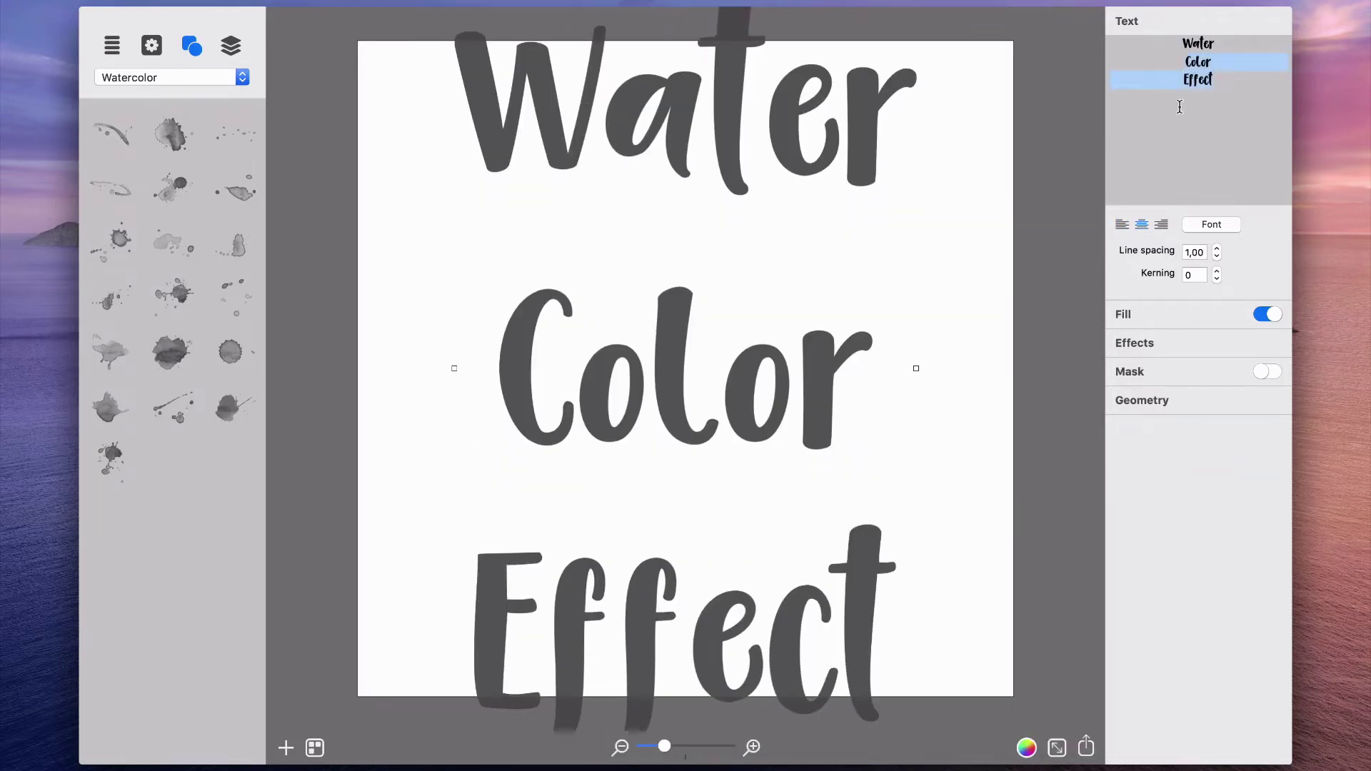
left_click(1216, 256)
left_click_drag(921, 80, 848, 231)
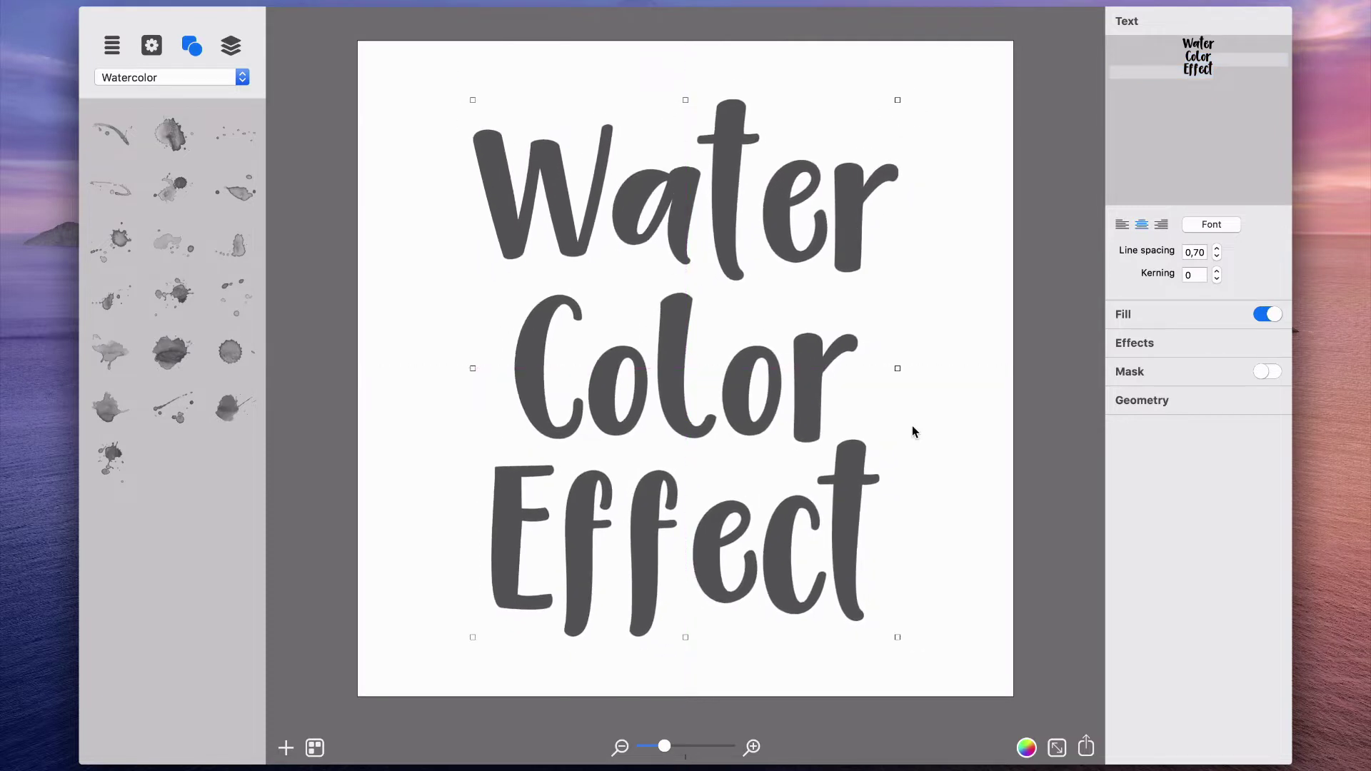
Step: Fill the letters with the pink Aqua_8 Watercolor texture and shift its position
left_click(1145, 313)
left_click(1177, 69)
left_click(1167, 108)
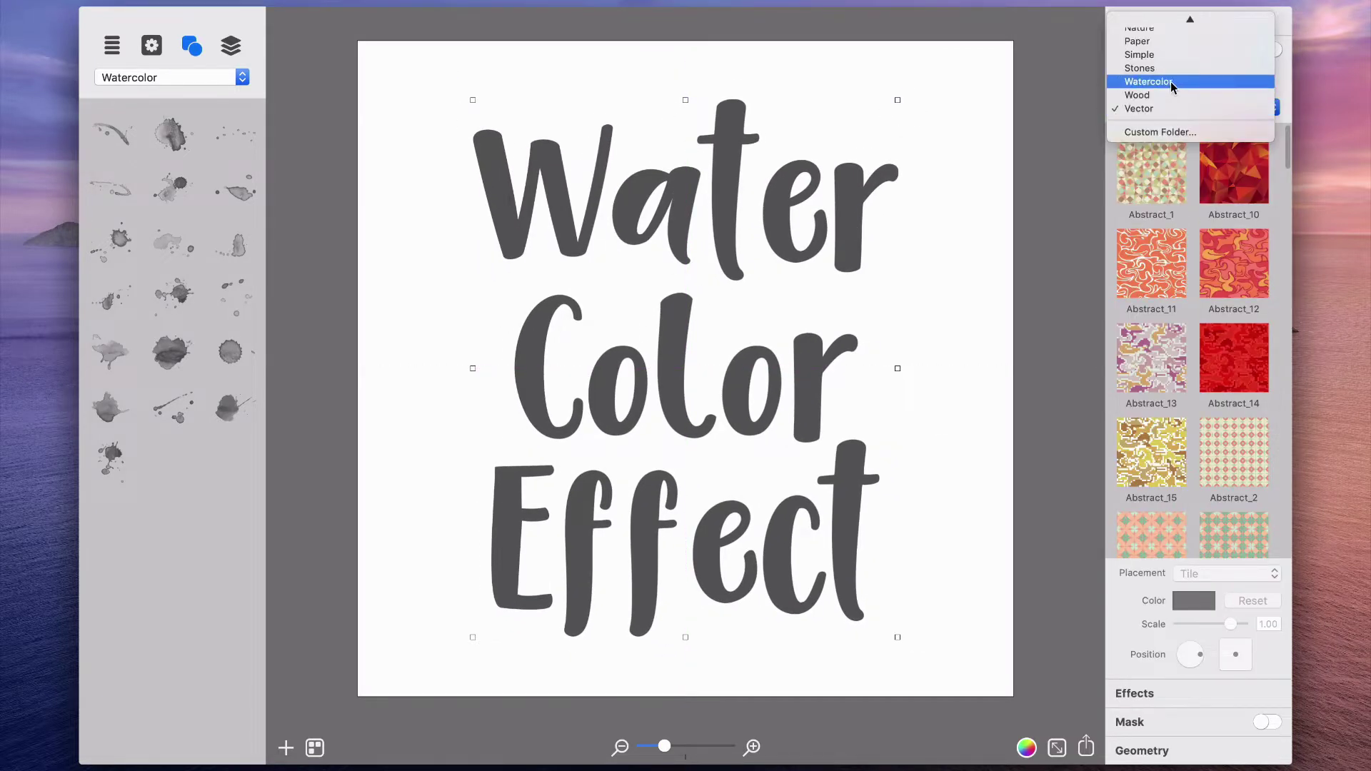
left_click(1170, 81)
left_click(1136, 361)
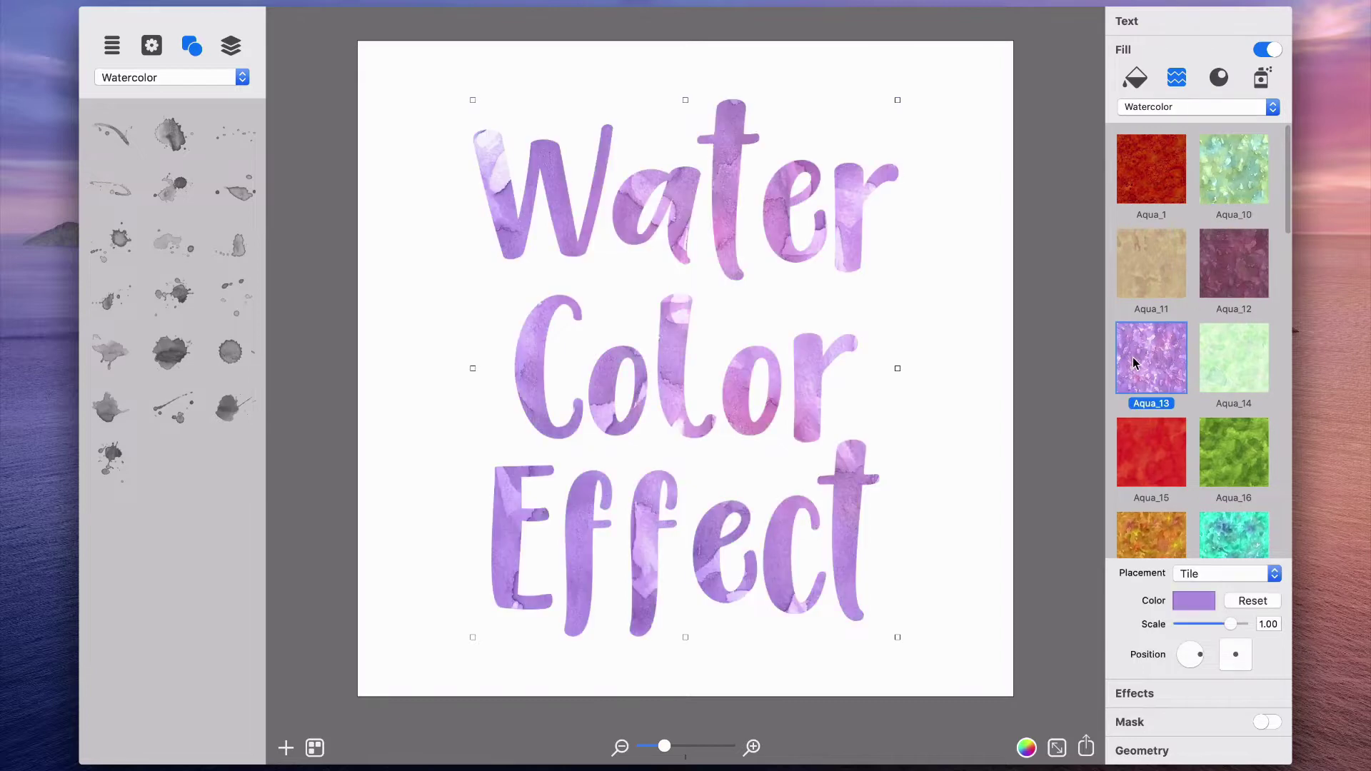
left_click(1239, 464)
scroll(1214, 400, "down", 10)
left_click(1151, 229)
scroll(1159, 359, "down", 3)
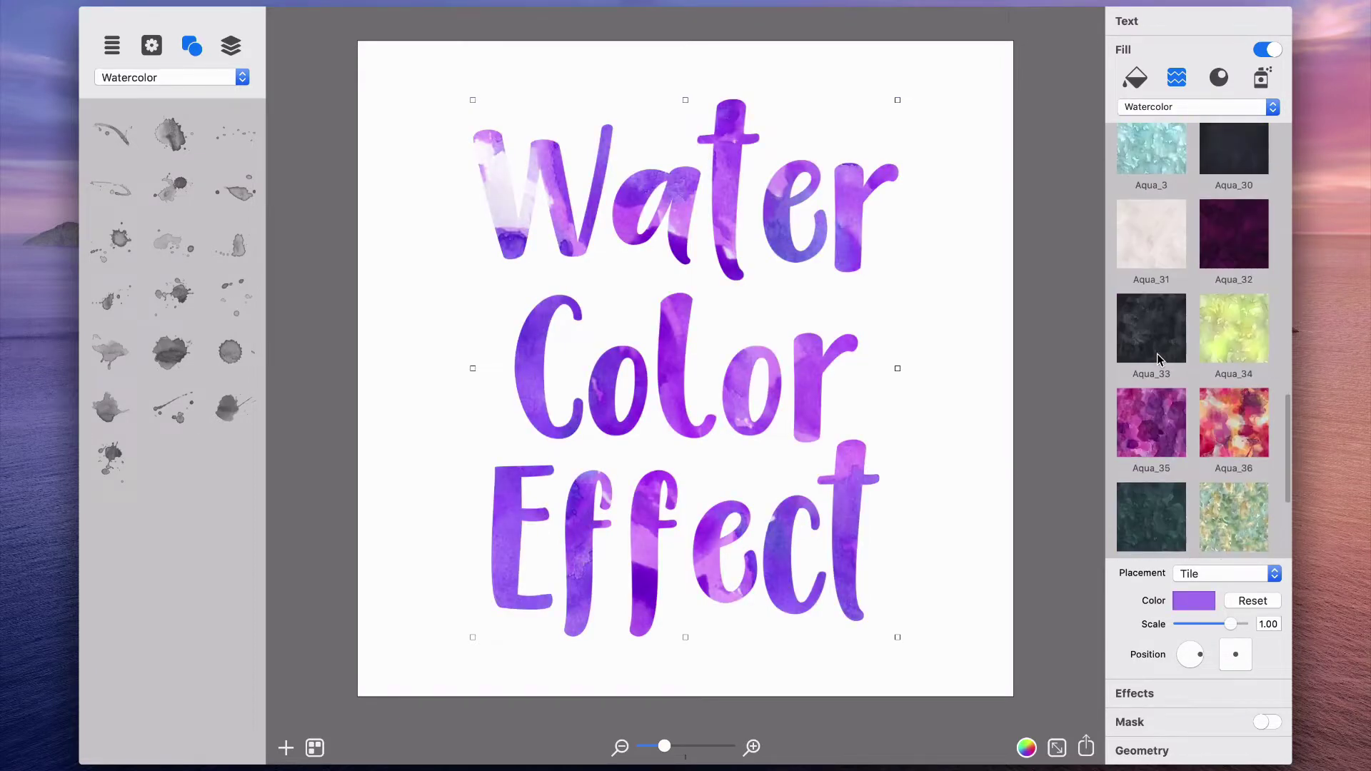
scroll(1158, 359, "down", 3)
left_click(1146, 485)
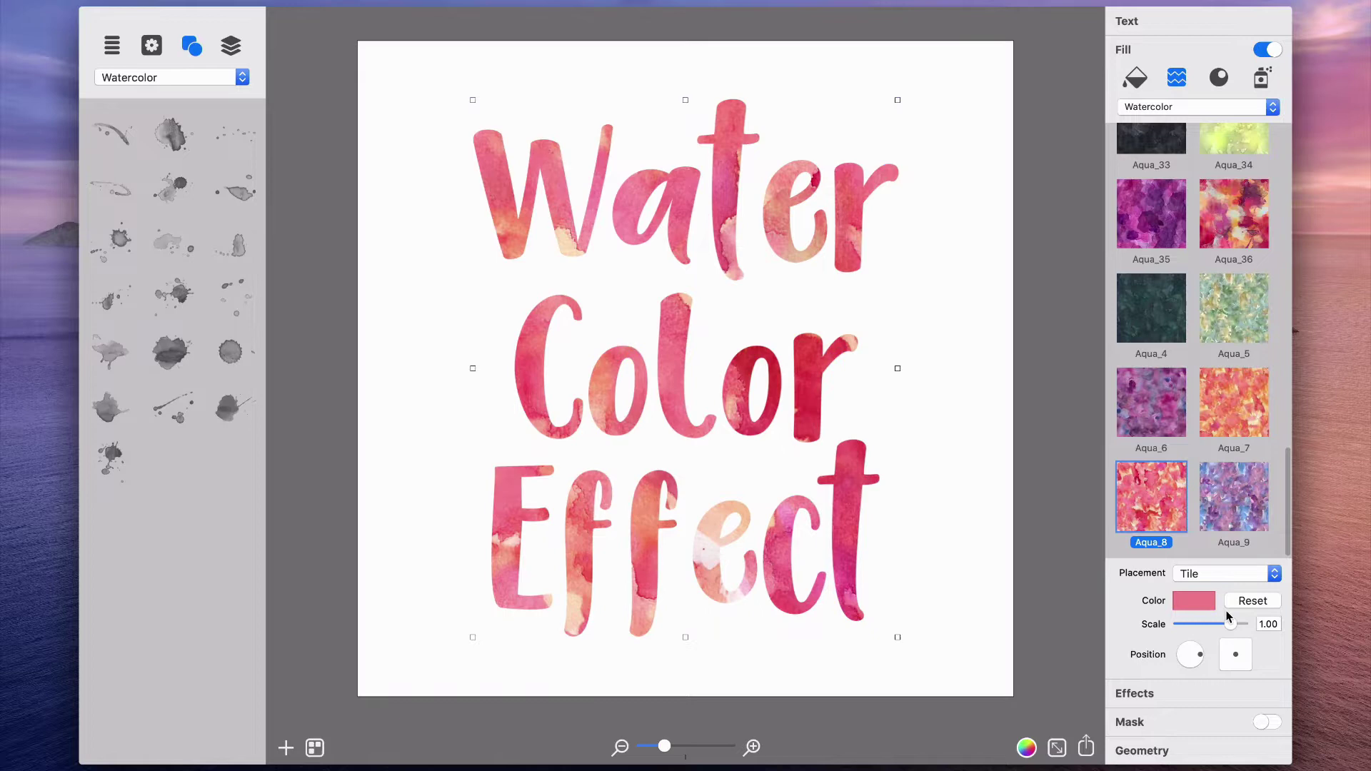
left_click_drag(1234, 654, 1234, 657)
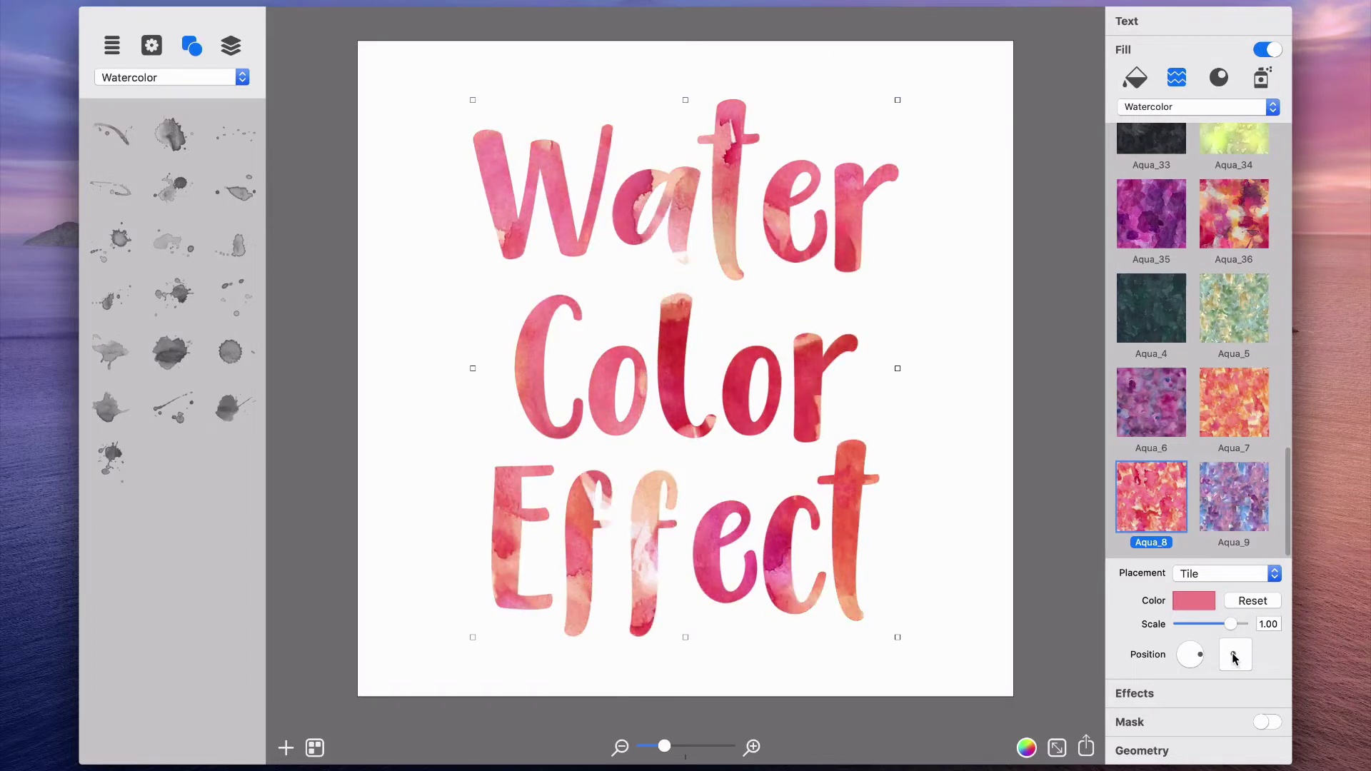
Step: Select the background and fill it with the Paper_10 texture from the Paper set
key("Escape")
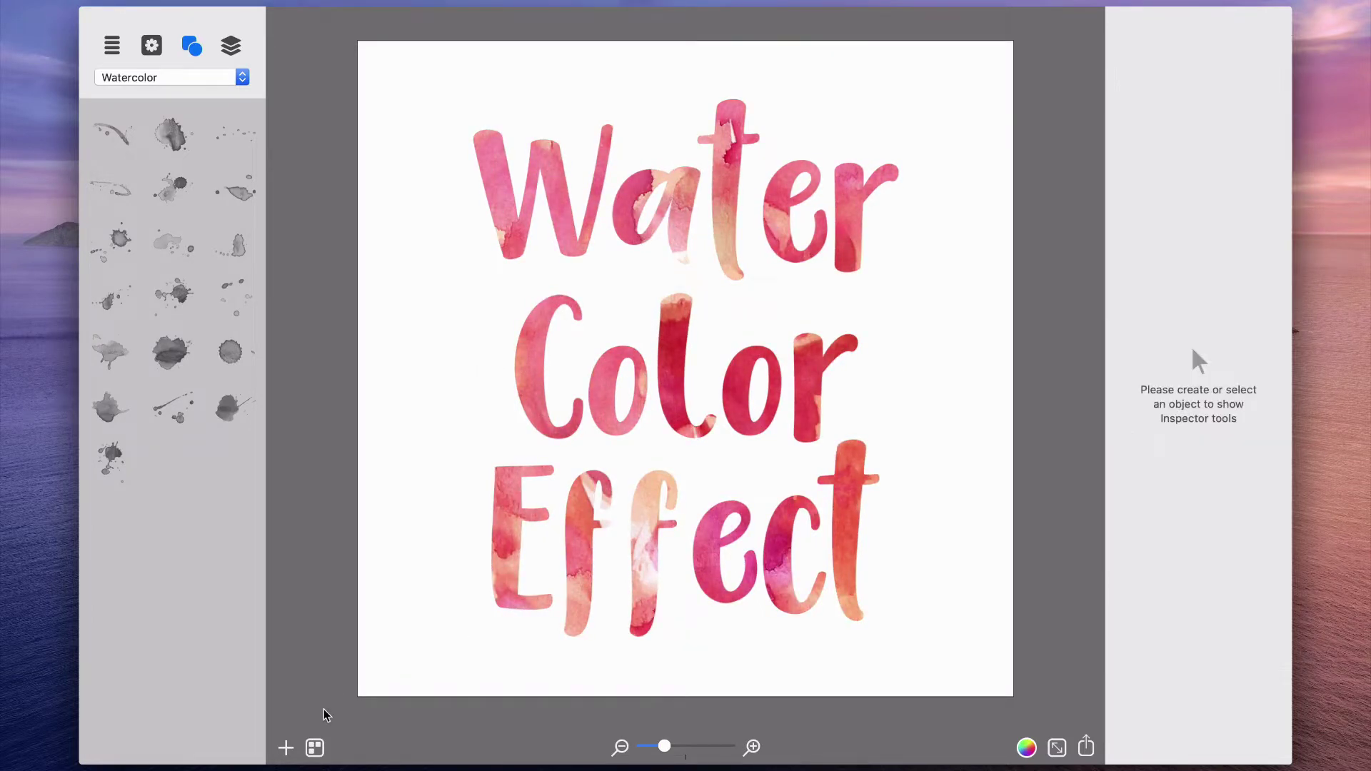
key("Down")
key("Down")
key("Down")
key("Return")
left_click(1177, 48)
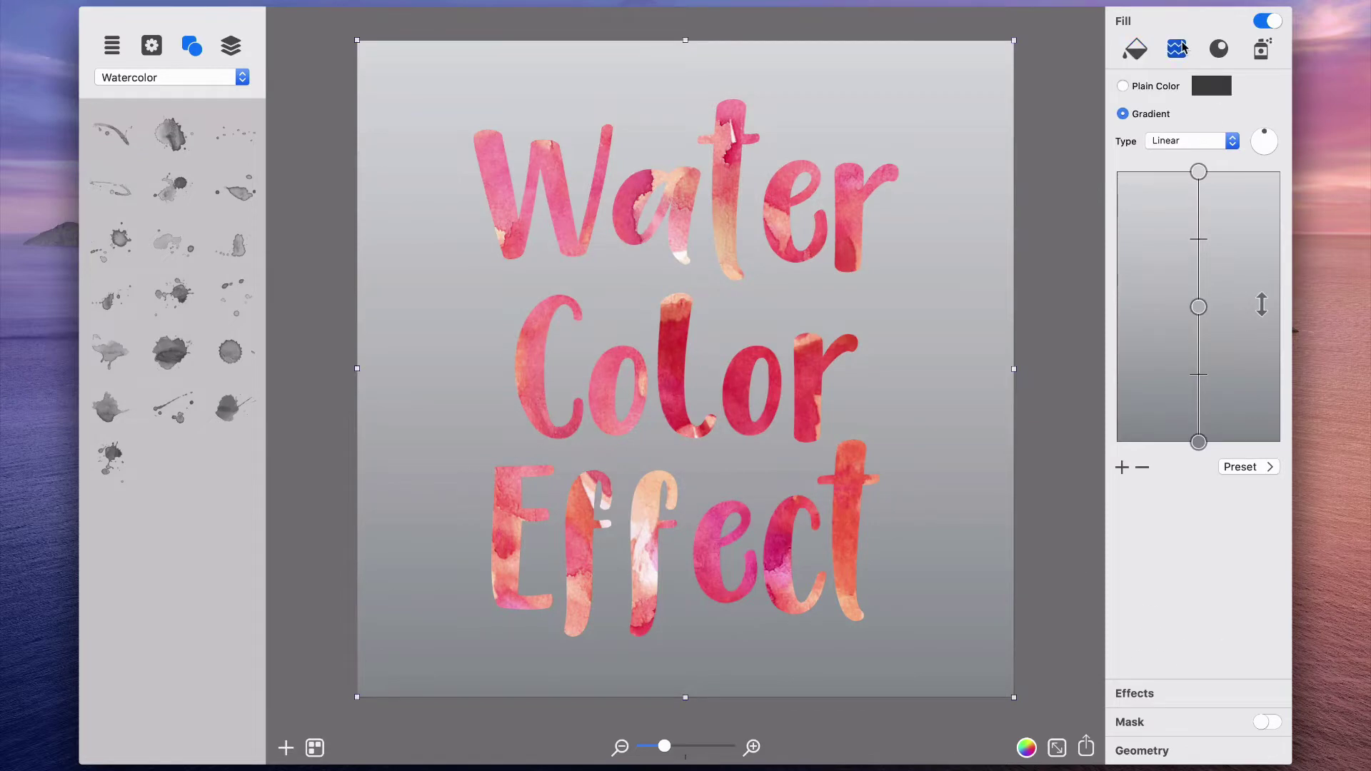
left_click(1181, 78)
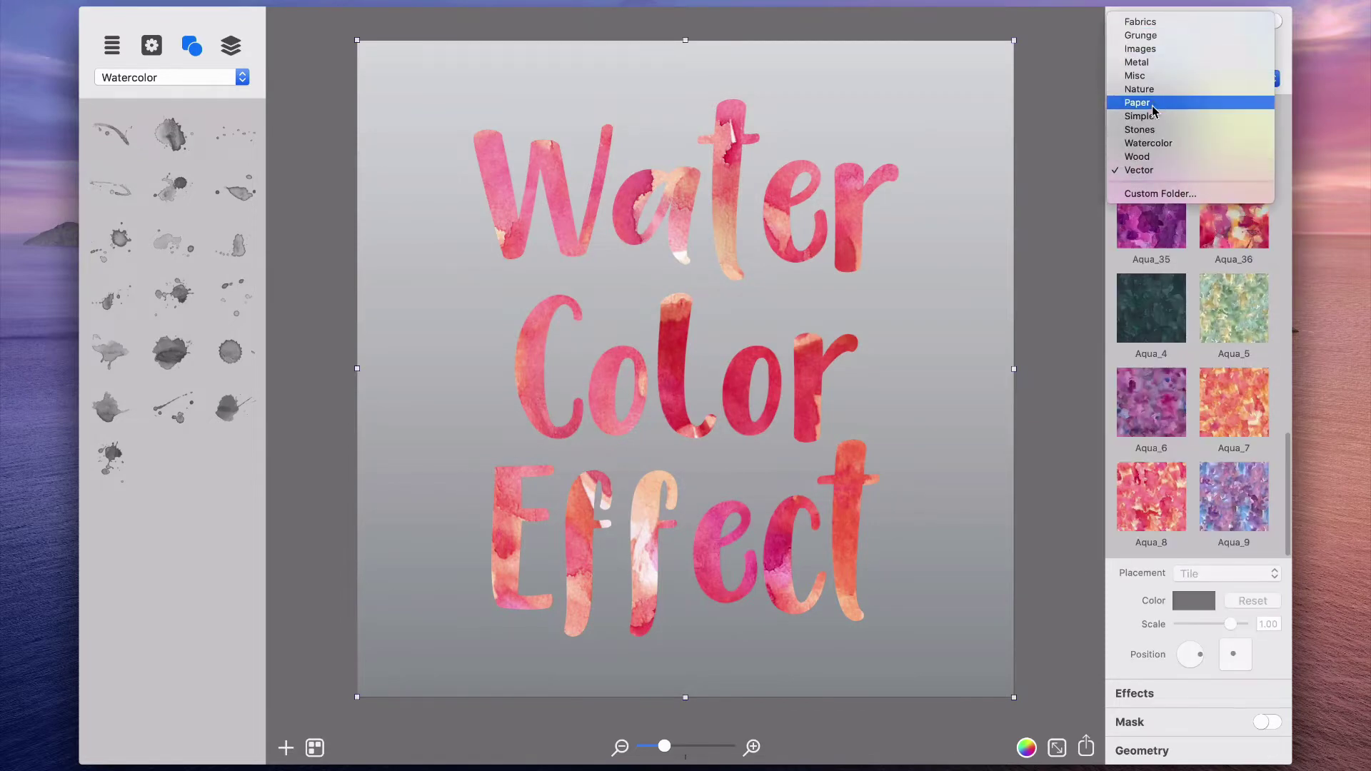
left_click(1153, 102)
left_click(1239, 179)
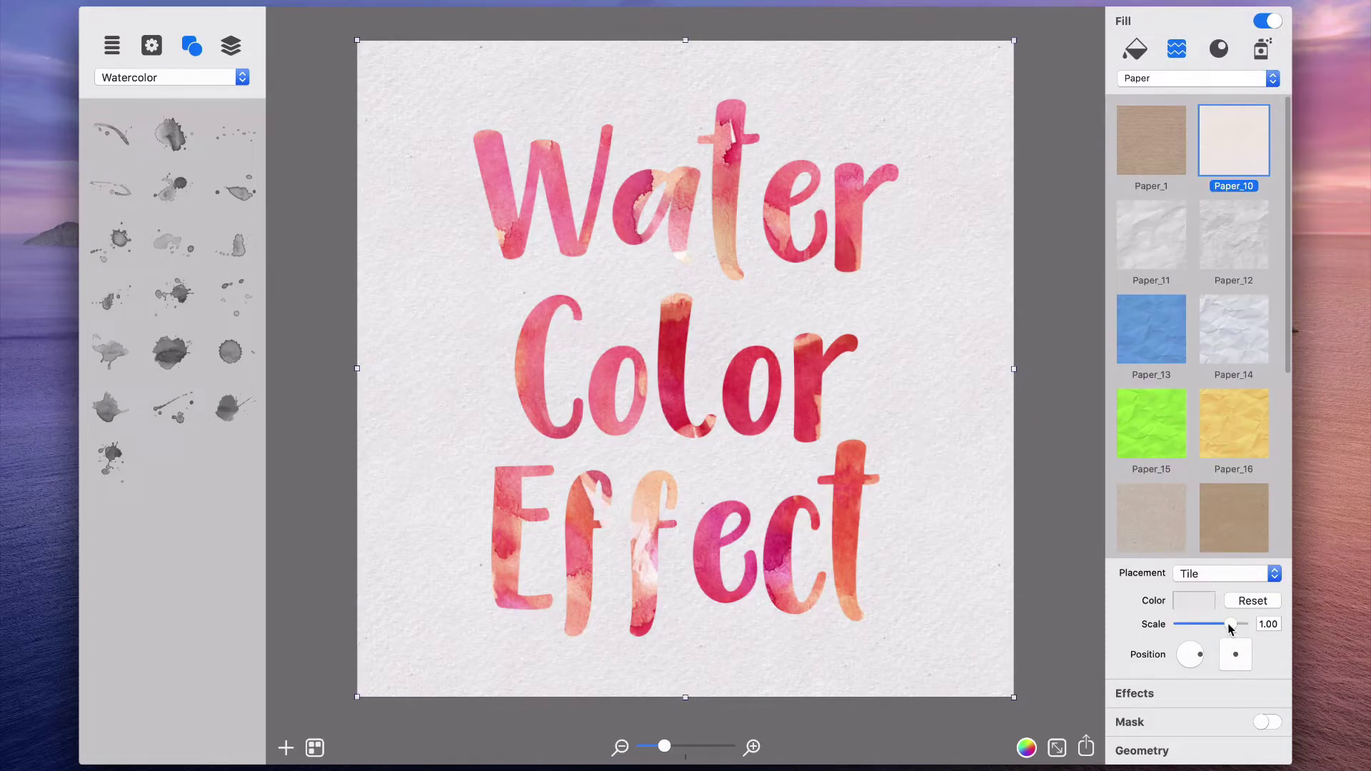
Step: Scale the paper texture to 0.76 and raise its brightness to full white
left_click_drag(1228, 624, 1224, 626)
left_click(1199, 603)
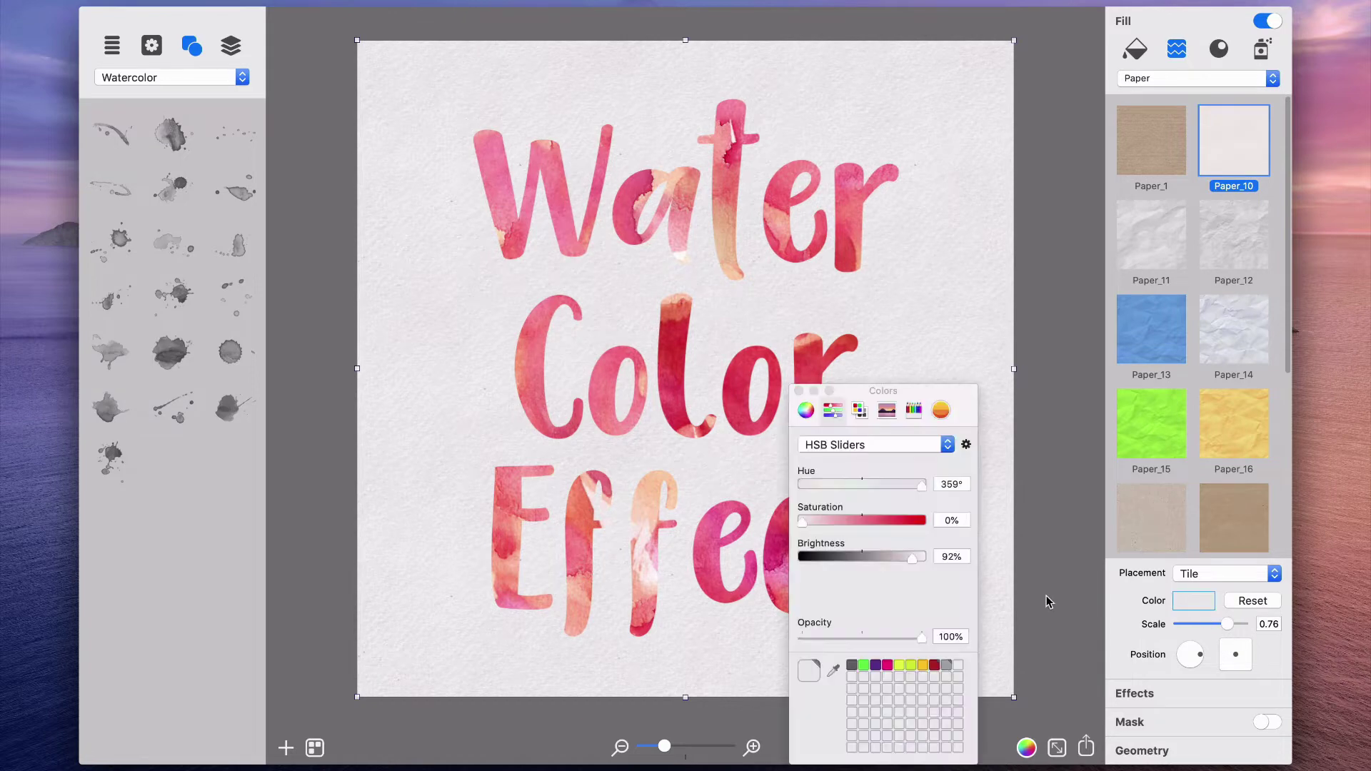
left_click_drag(911, 555, 936, 561)
left_click(798, 391)
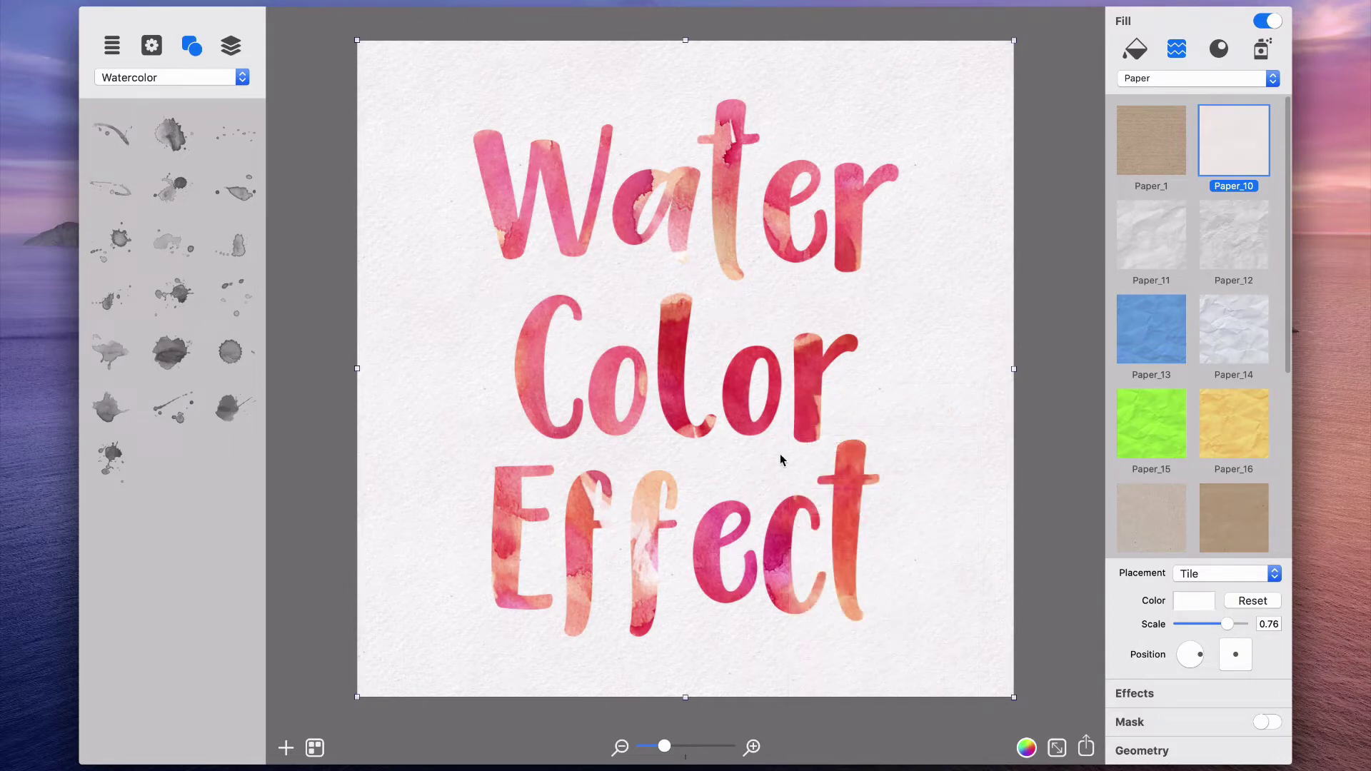
left_click(647, 541)
left_click(1134, 692)
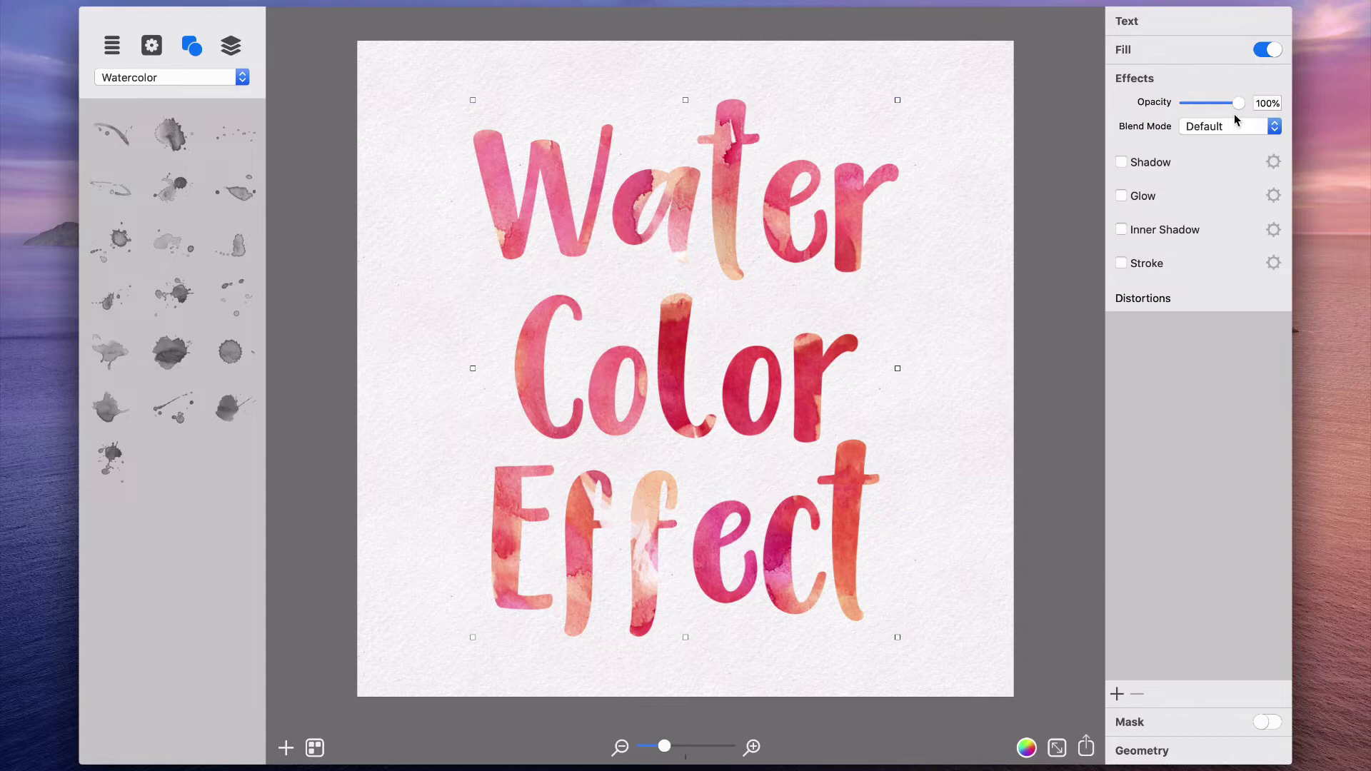
Step: Blend the lettering with Multiply over the paper and zoom in on the text
left_click(1237, 122)
left_click(1218, 383)
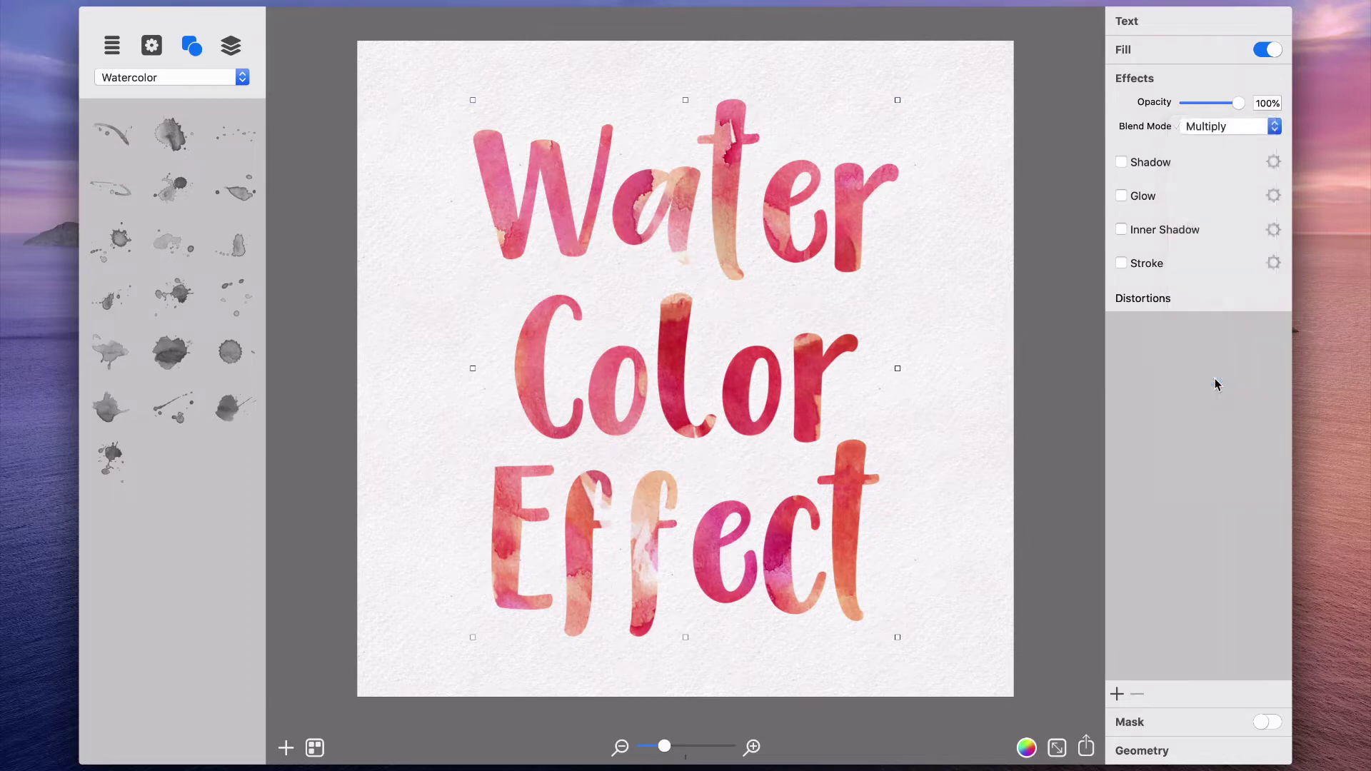
left_click(1016, 345)
left_click_drag(664, 746, 695, 756)
left_click(684, 484)
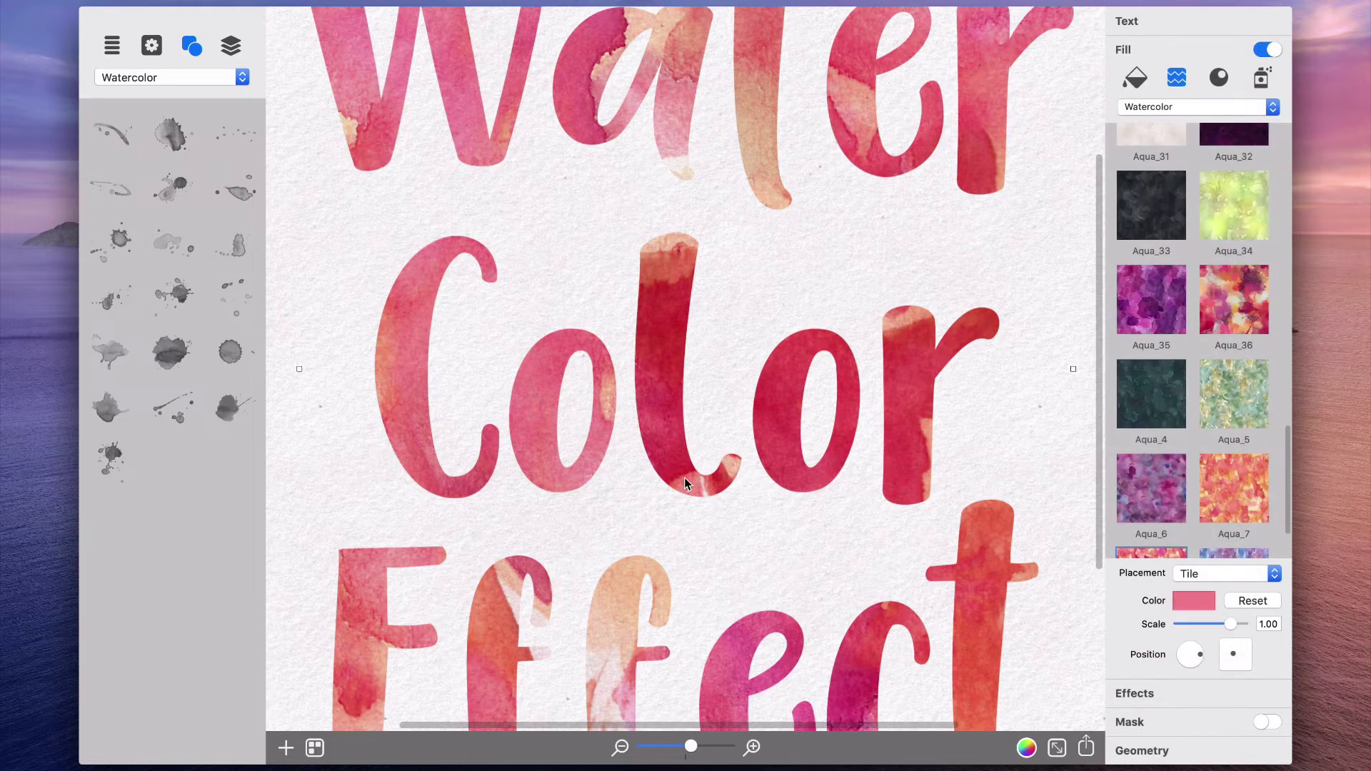
left_click(1170, 689)
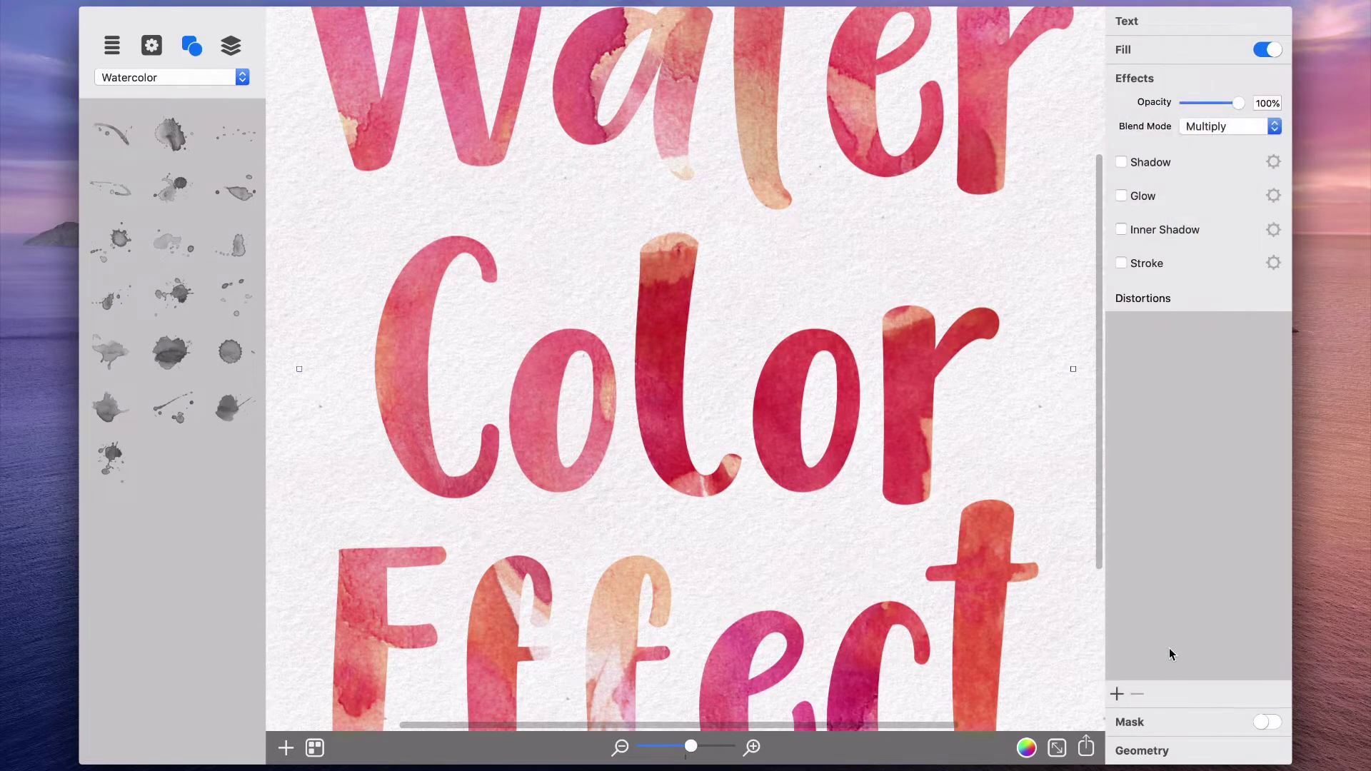
left_click(1116, 694)
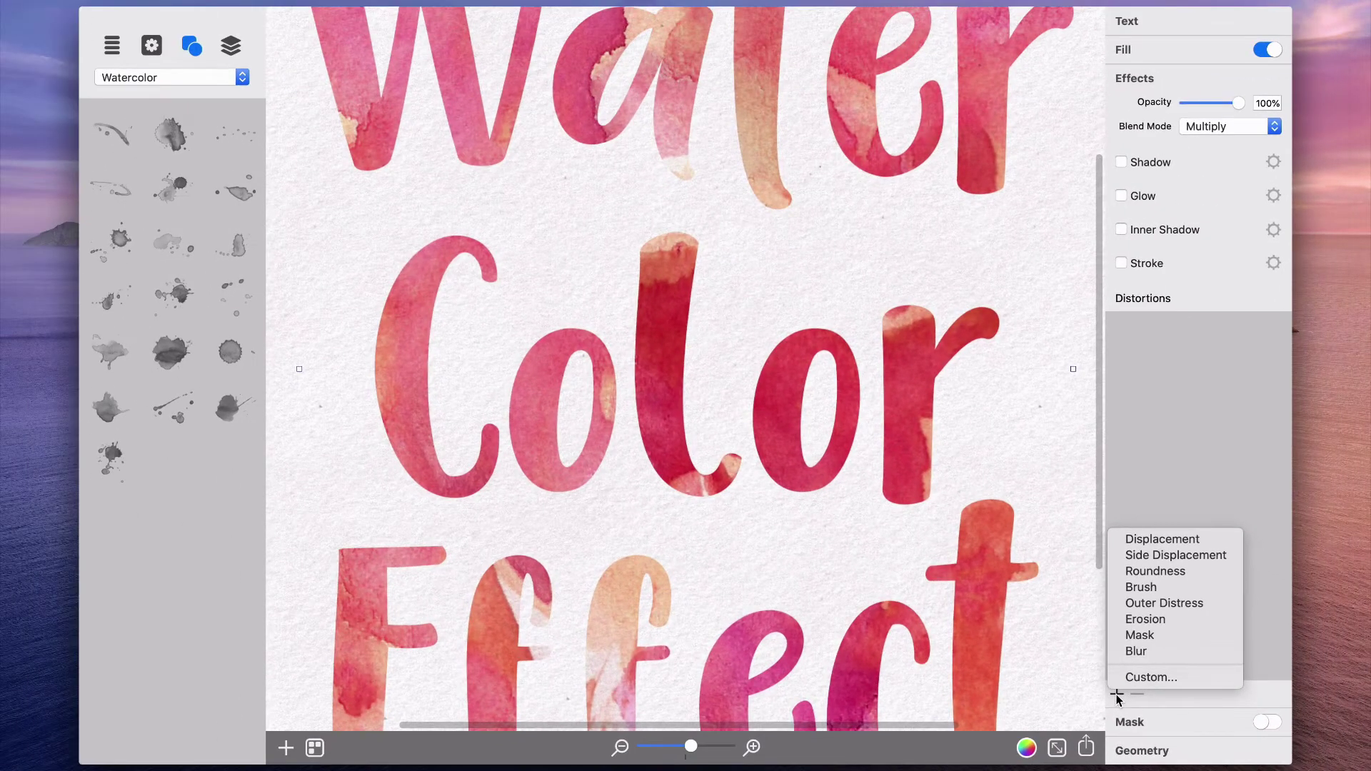
Step: Replace the trial Roundness distortion with a Brush distortion on the letters
left_click(1149, 572)
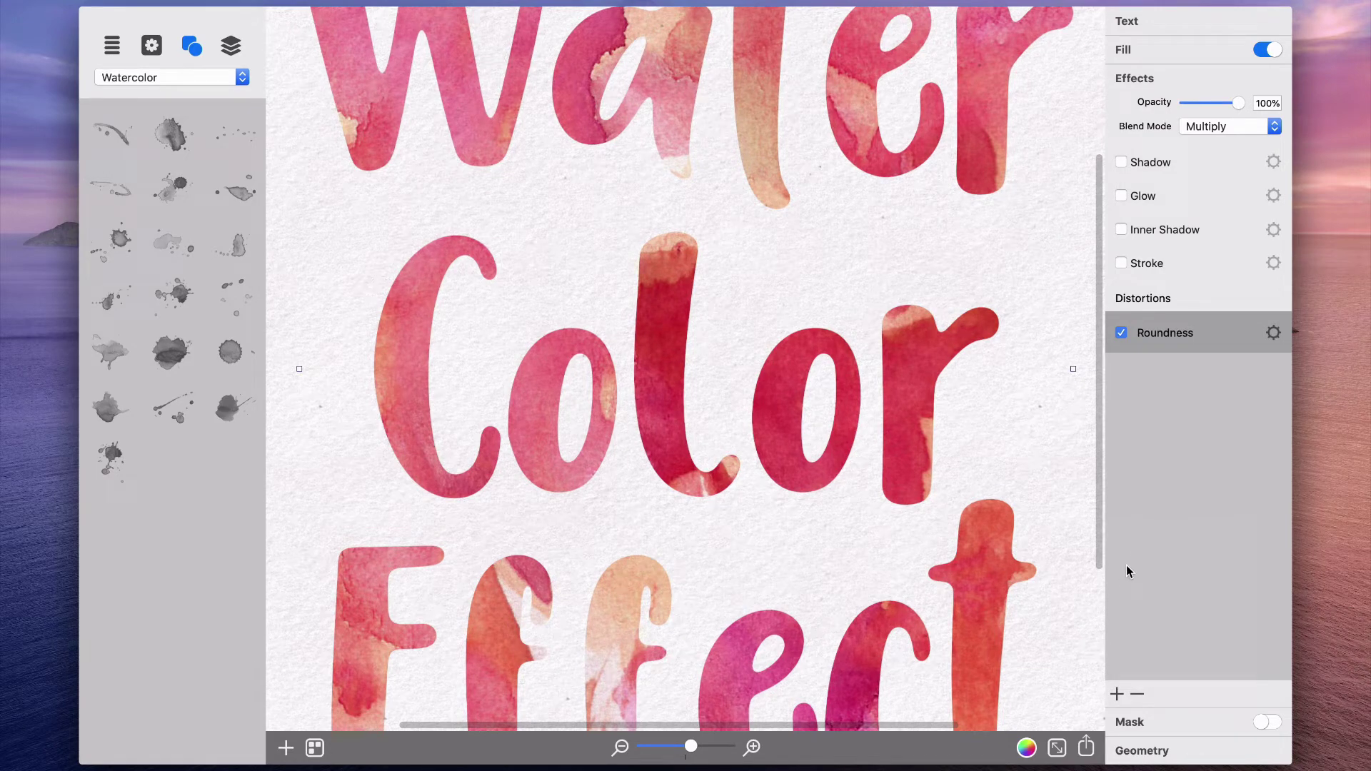
key("BackSpace")
left_click(1117, 694)
left_click(1140, 587)
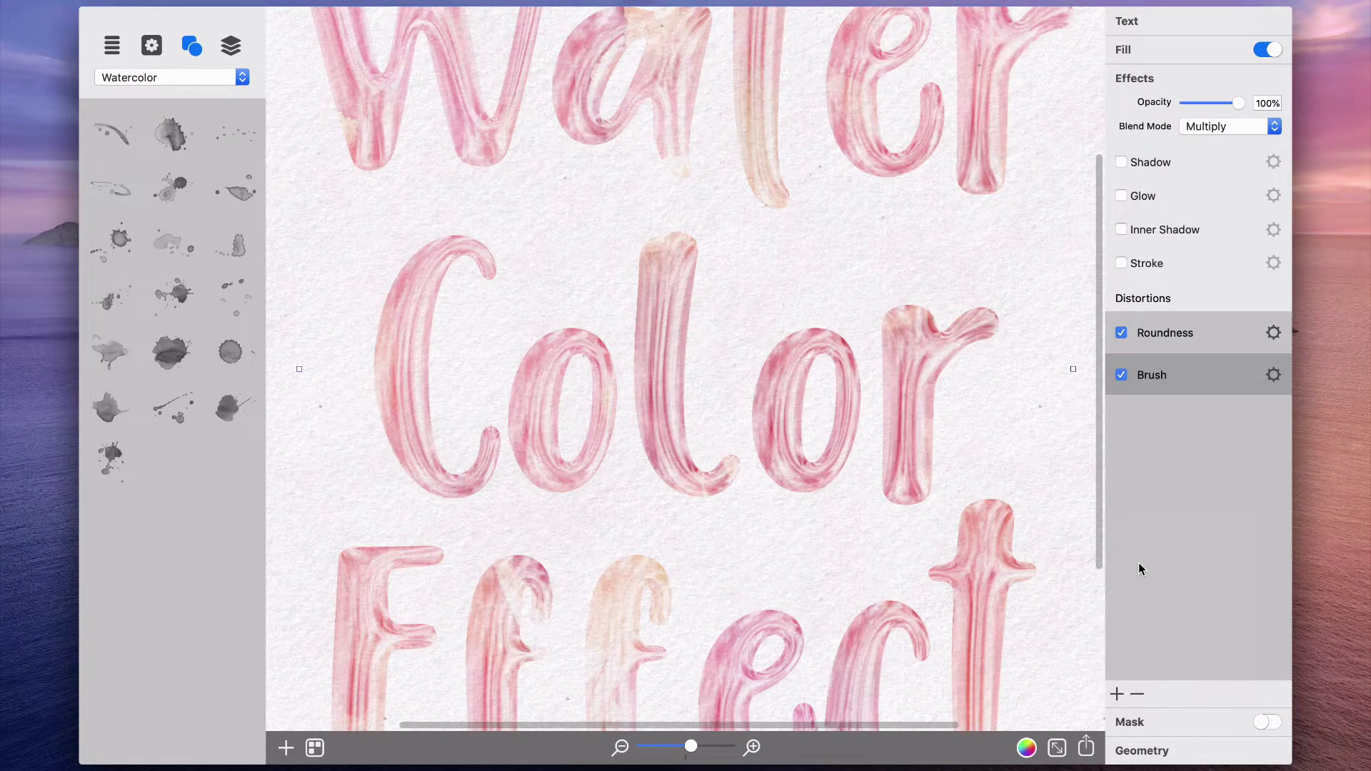
left_click(1273, 374)
Step: Give the Brush distortion a watercolour brush texture with density 0,16 and brightness 0,17
left_click(1116, 321)
left_click(981, 69)
left_click(921, 108)
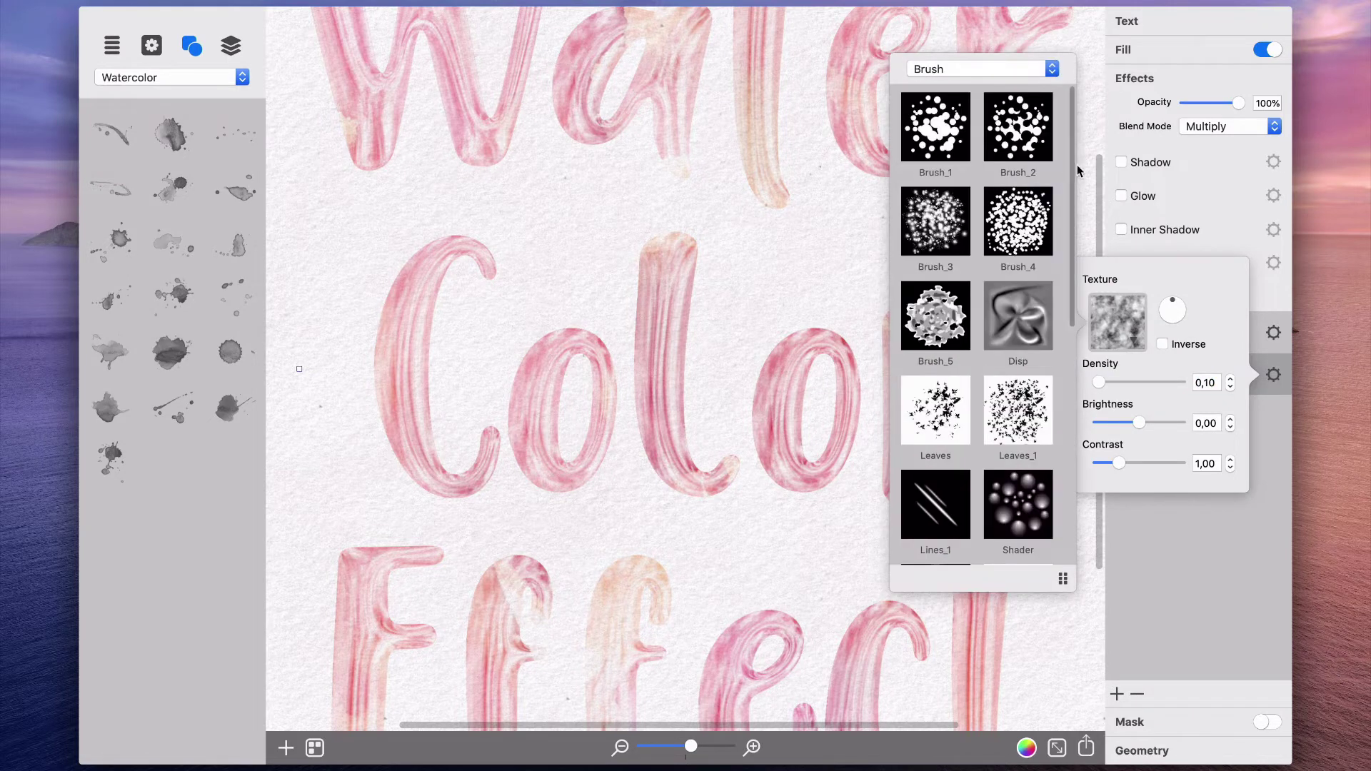
scroll(1044, 416, "down", 10)
left_click(921, 515)
left_click(1100, 383)
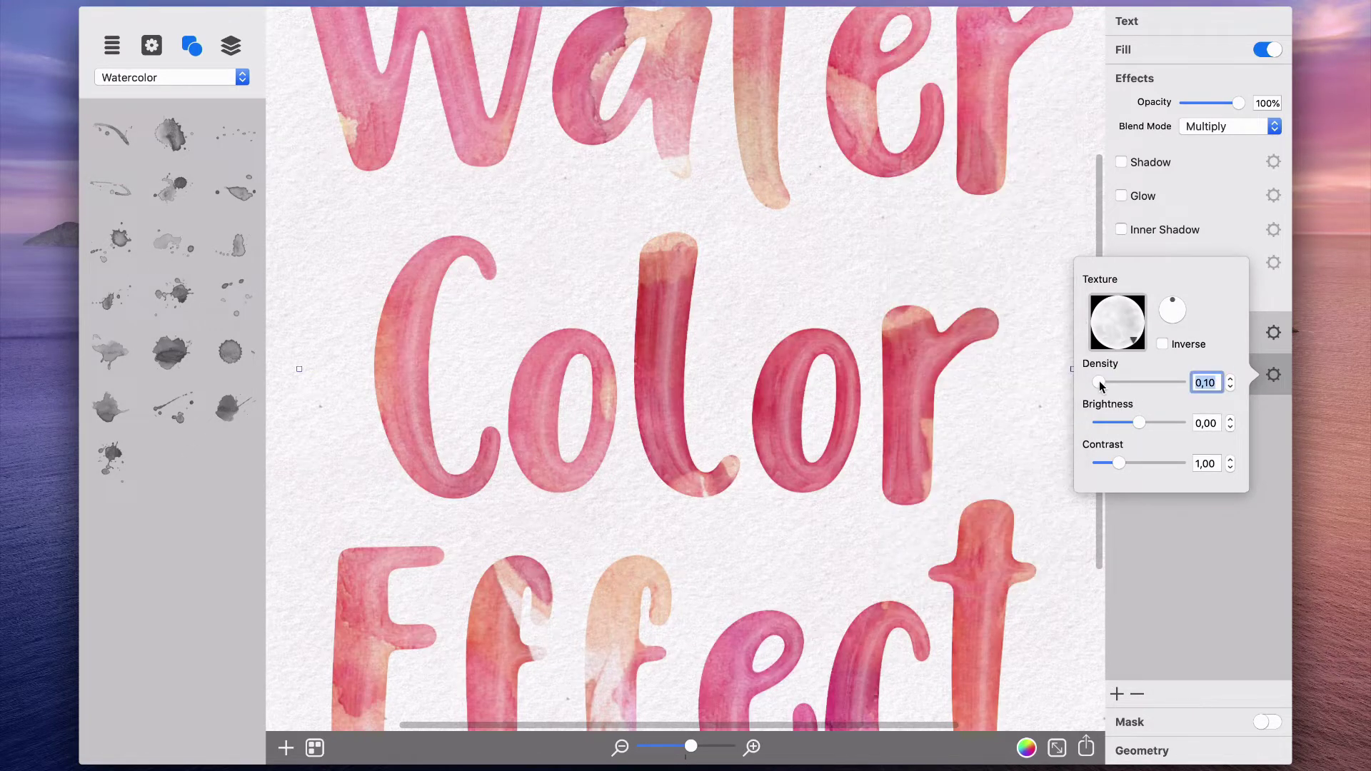
left_click_drag(1101, 385, 1145, 422)
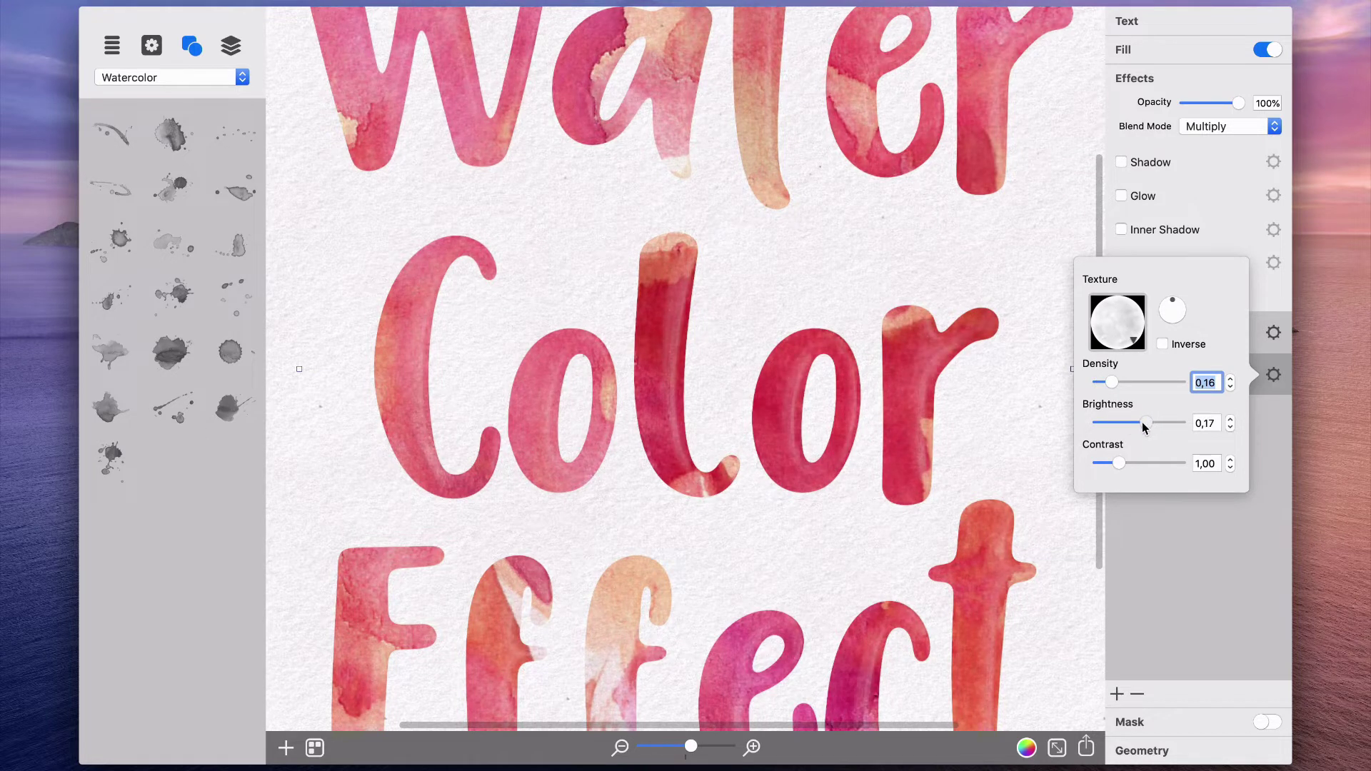
left_click(1263, 427)
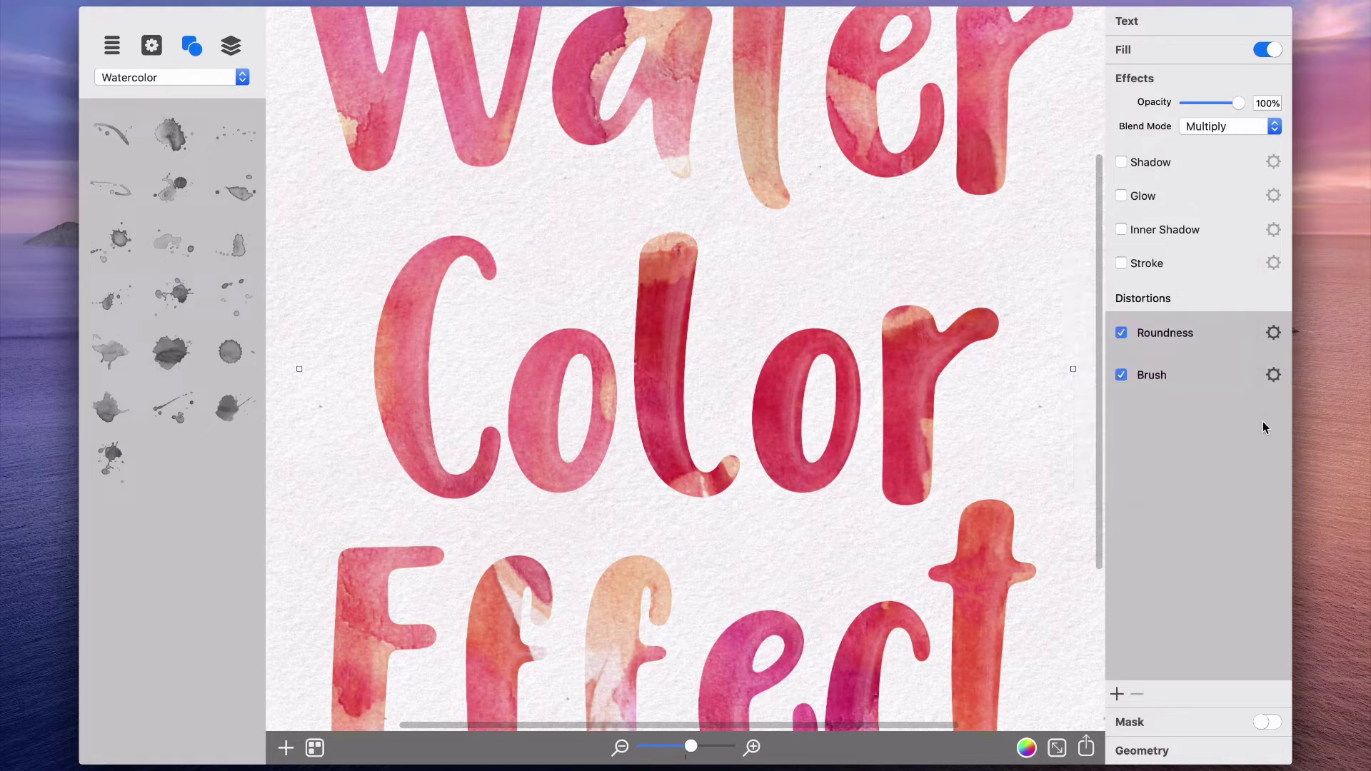
Step: Add a Displacement distortion with scale 0,71, amount 1,63 and details 43
left_click(1117, 694)
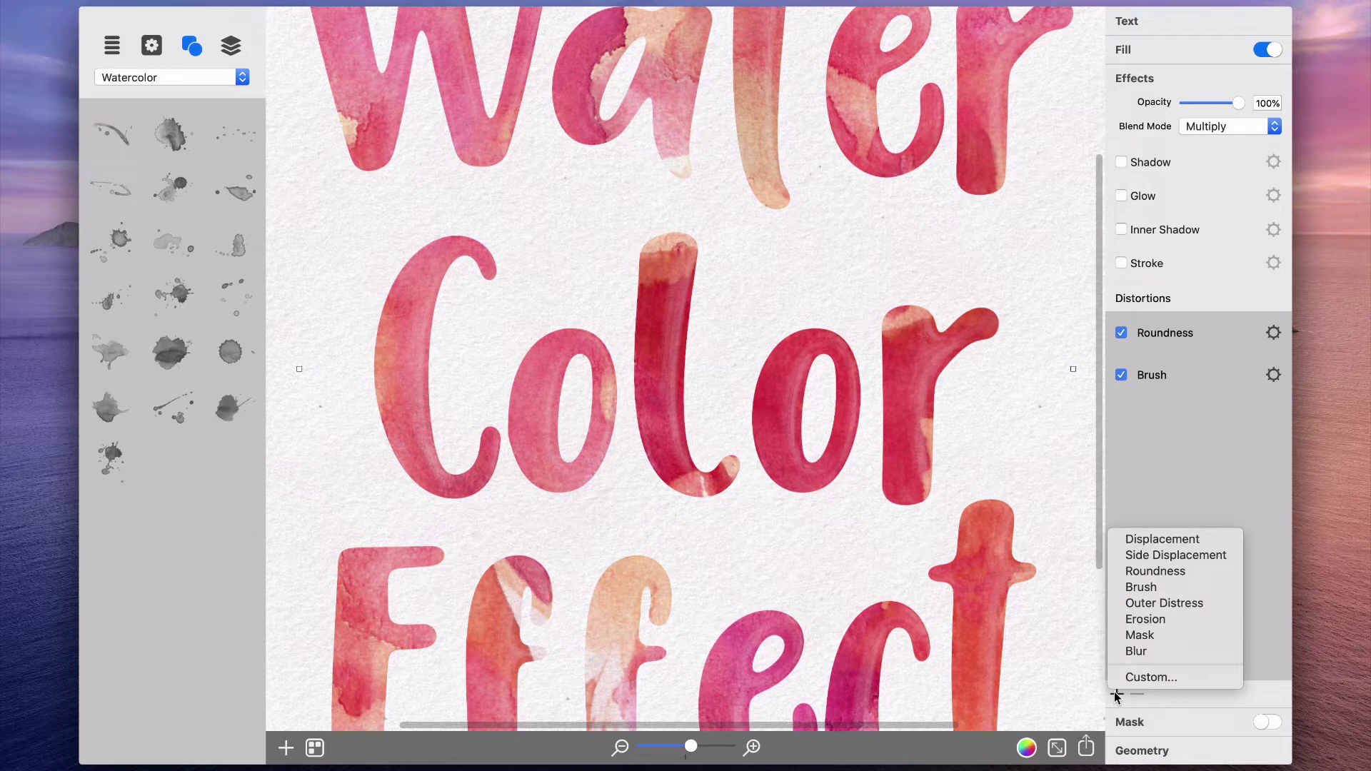
left_click(1150, 541)
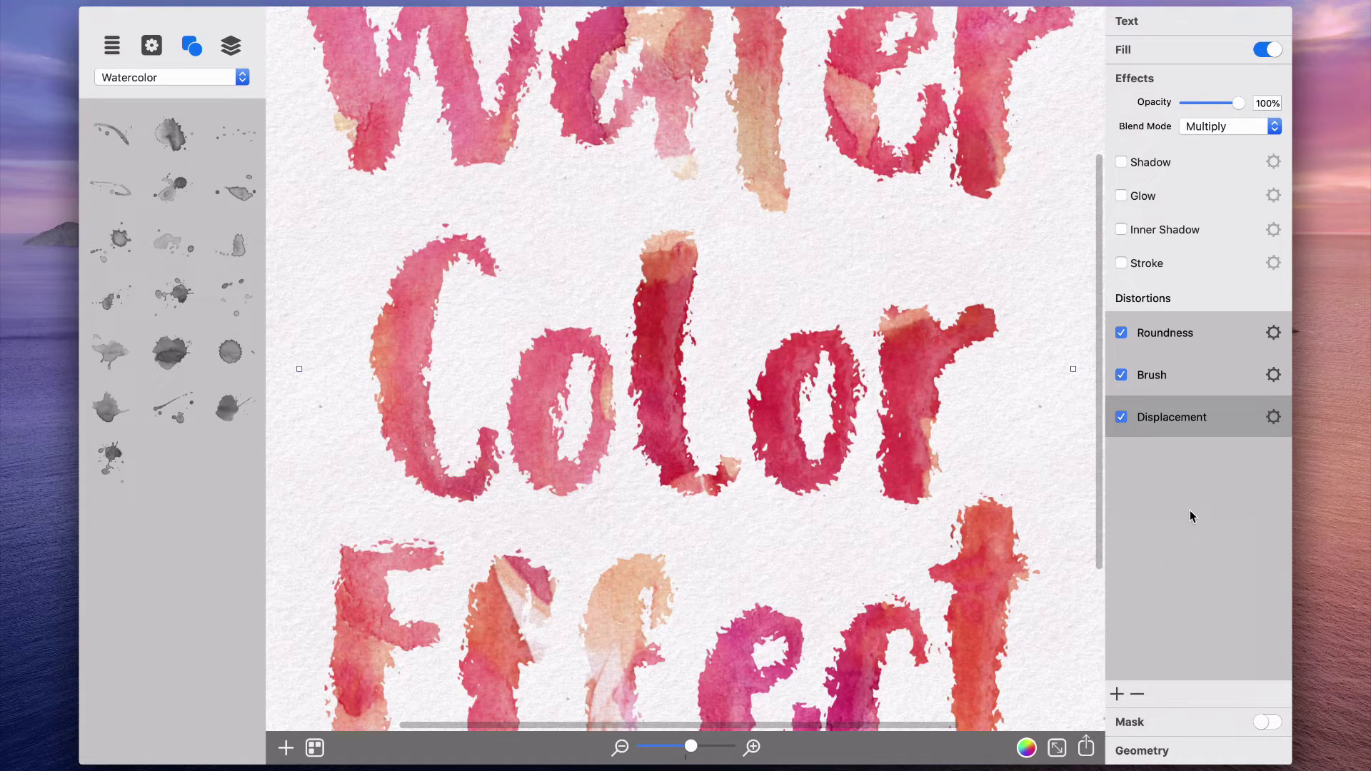
left_click(1272, 418)
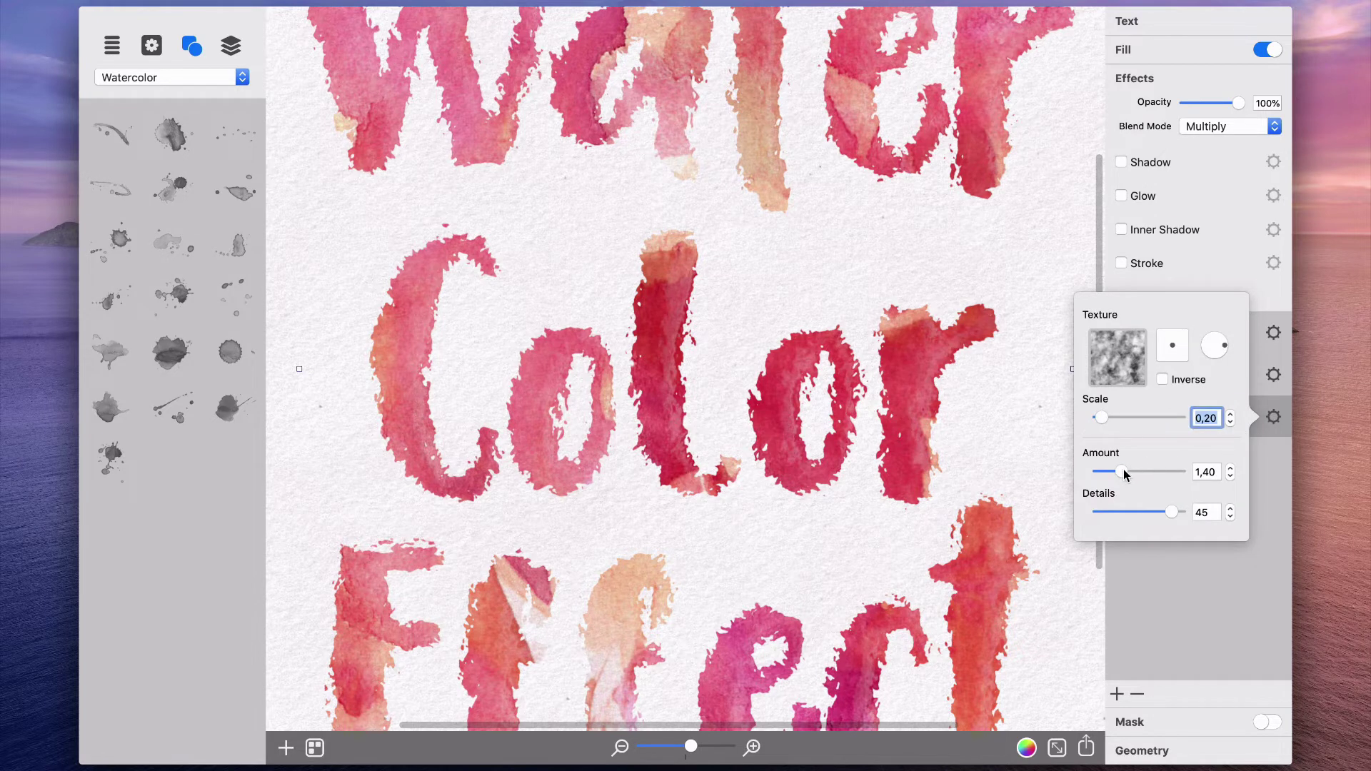
left_click_drag(1101, 418, 1104, 418)
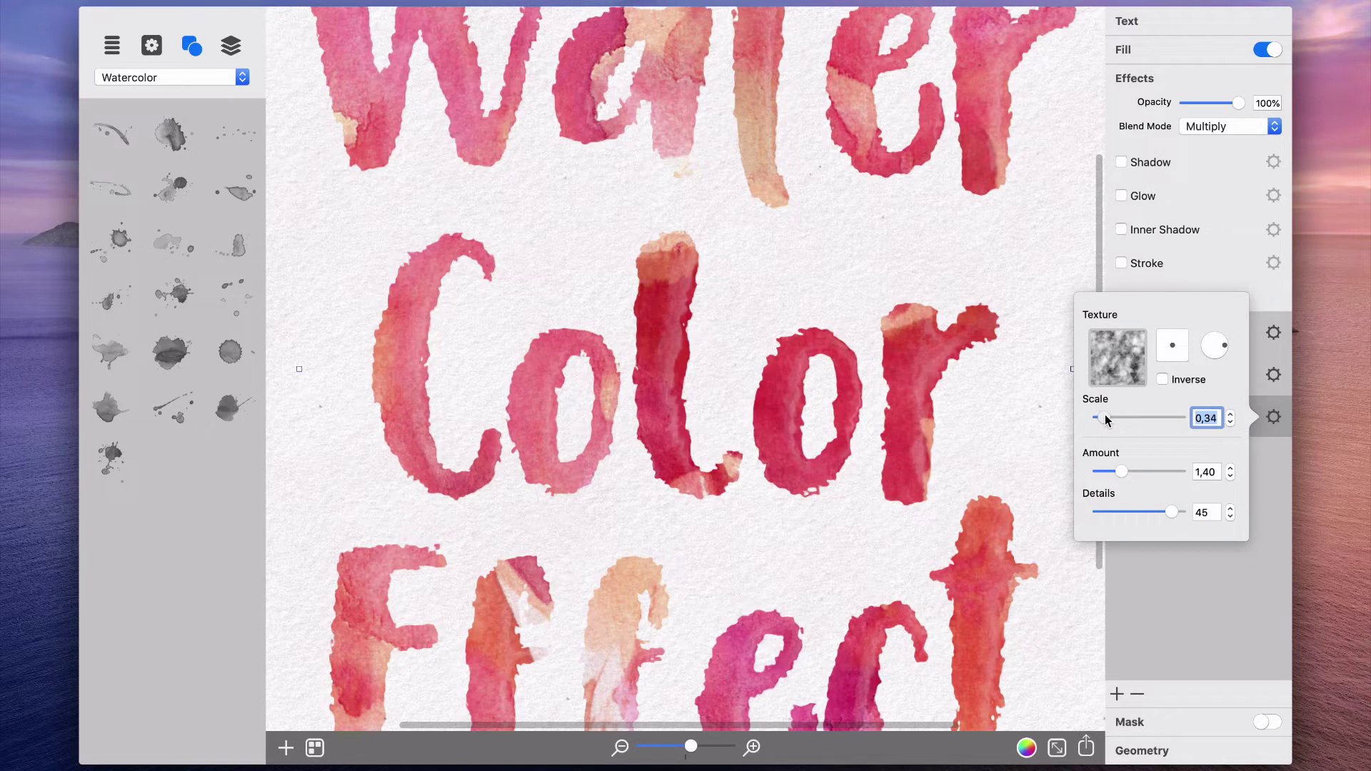
left_click(1115, 471)
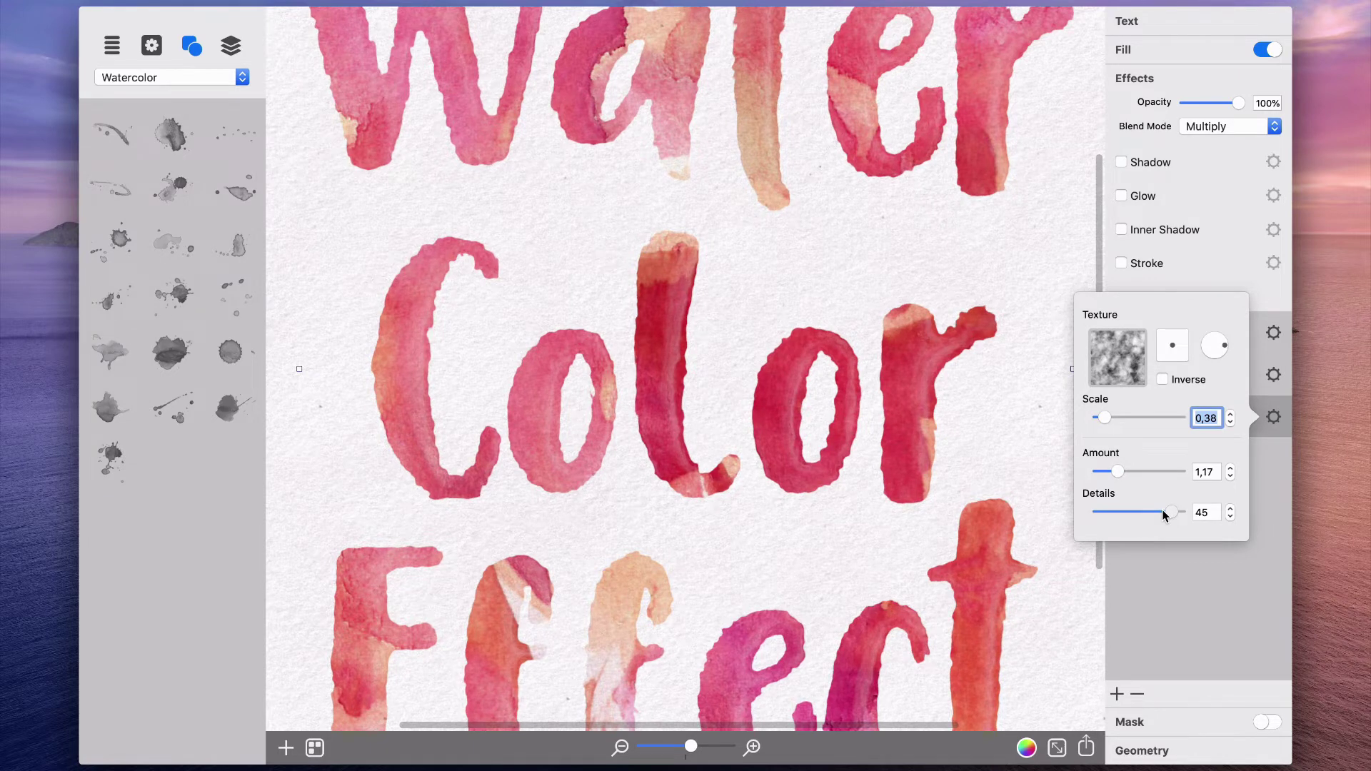
left_click(1161, 516)
left_click_drag(1103, 416, 1110, 421)
left_click(1124, 471)
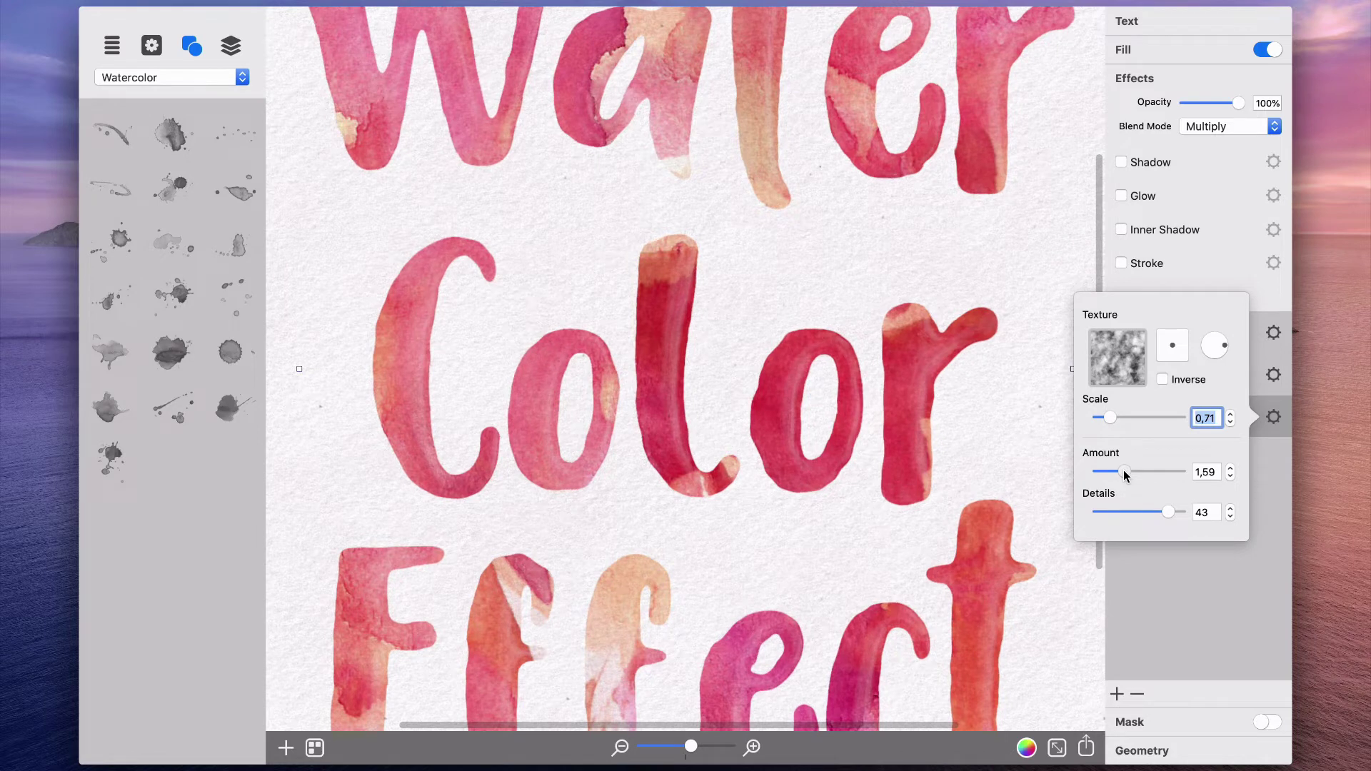
left_click_drag(1124, 470, 1124, 470)
left_click(1266, 451)
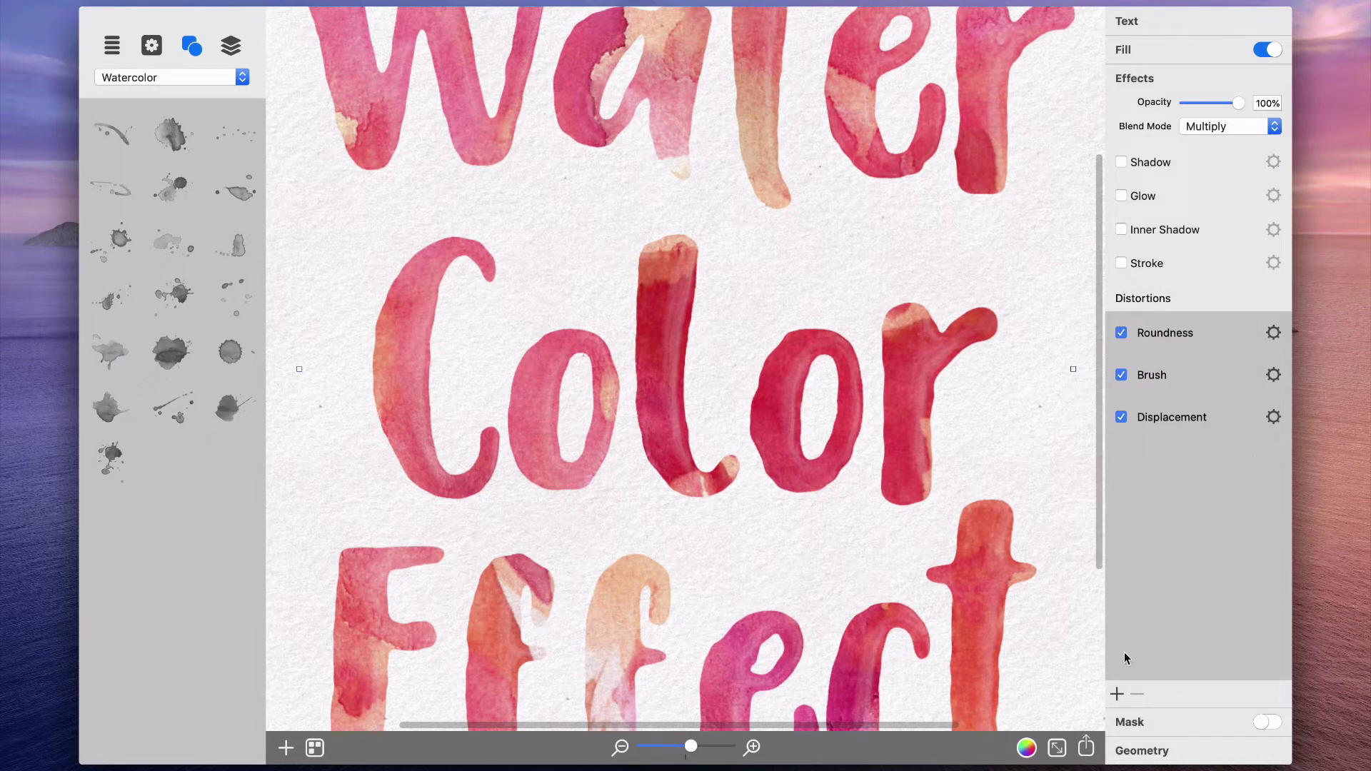
Step: Add a second Displacement distortion with scale 0,12, amount 0,40 and details 46
left_click(1118, 693)
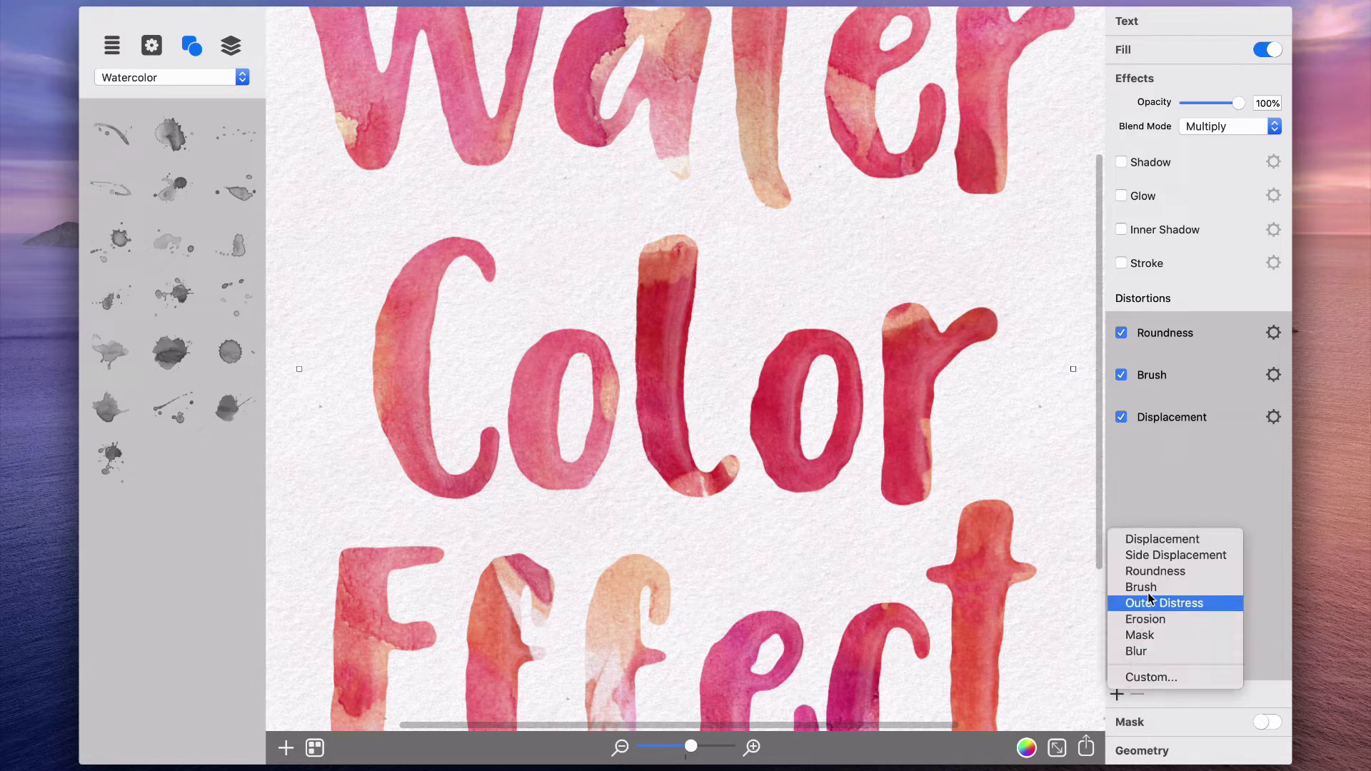
left_click(1154, 538)
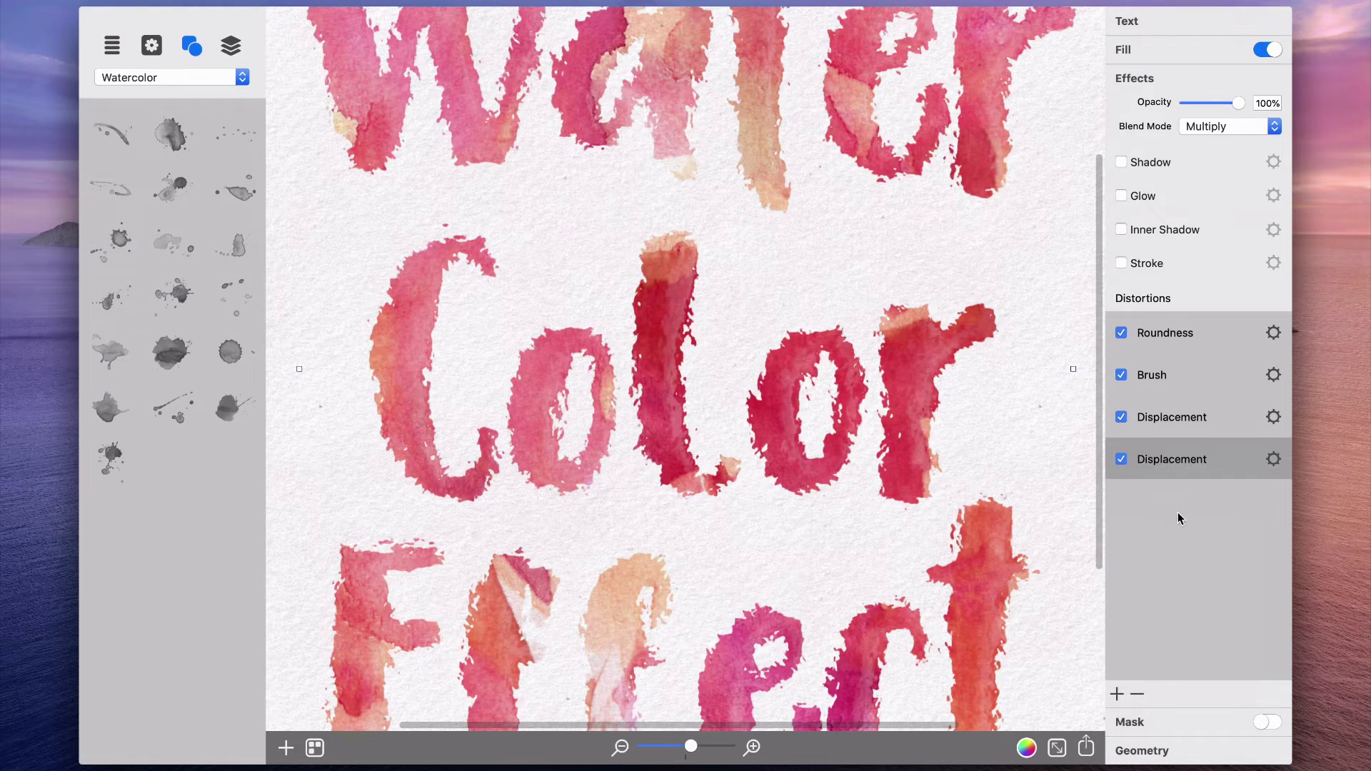
left_click(1271, 460)
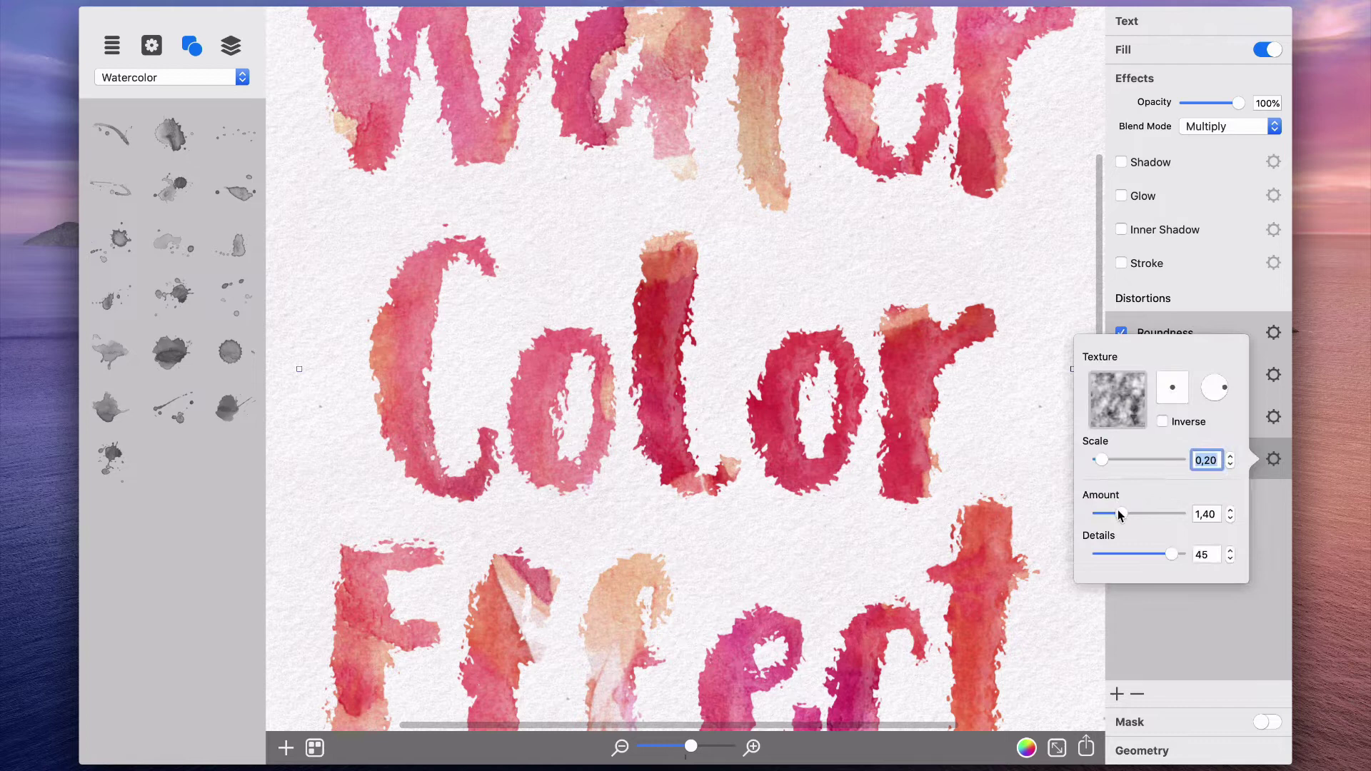
left_click_drag(1118, 513, 1108, 517)
left_click_drag(1101, 460, 1099, 460)
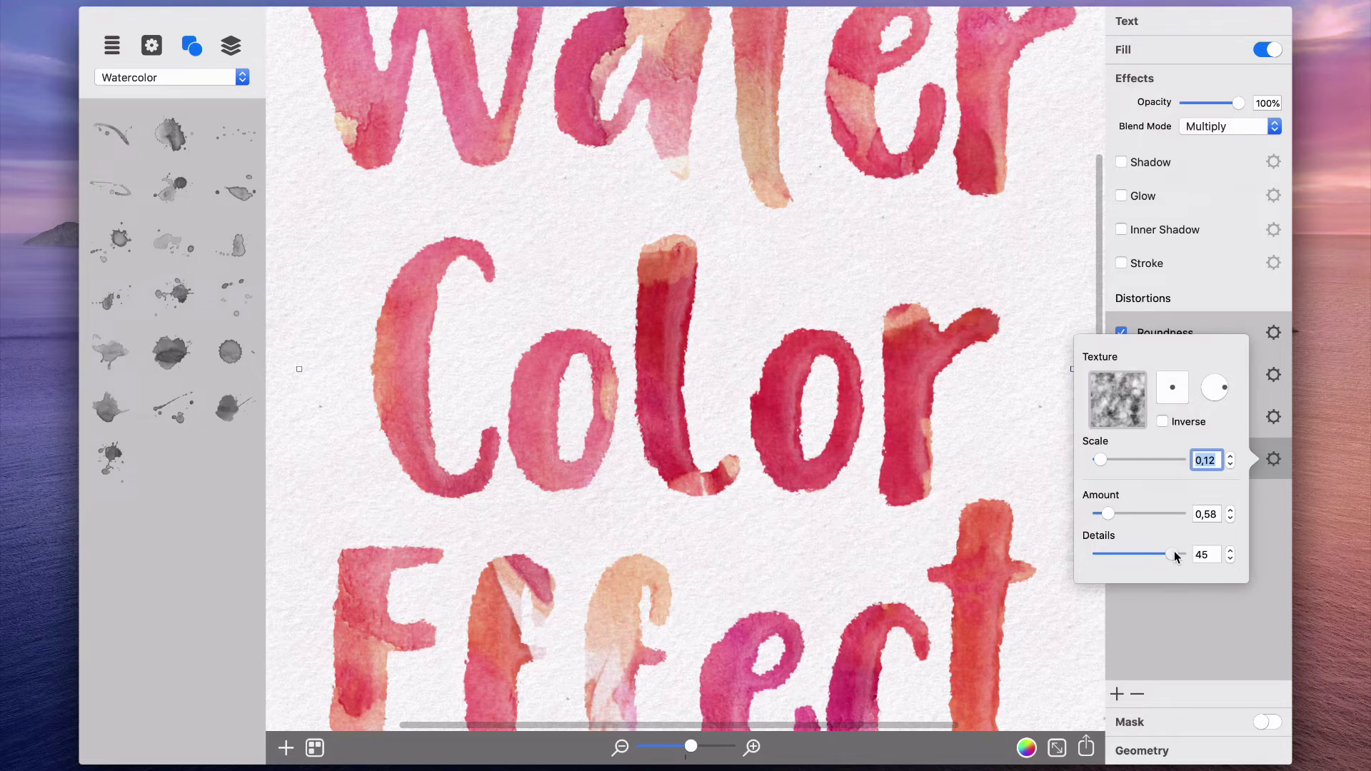
left_click_drag(1108, 516, 1105, 517)
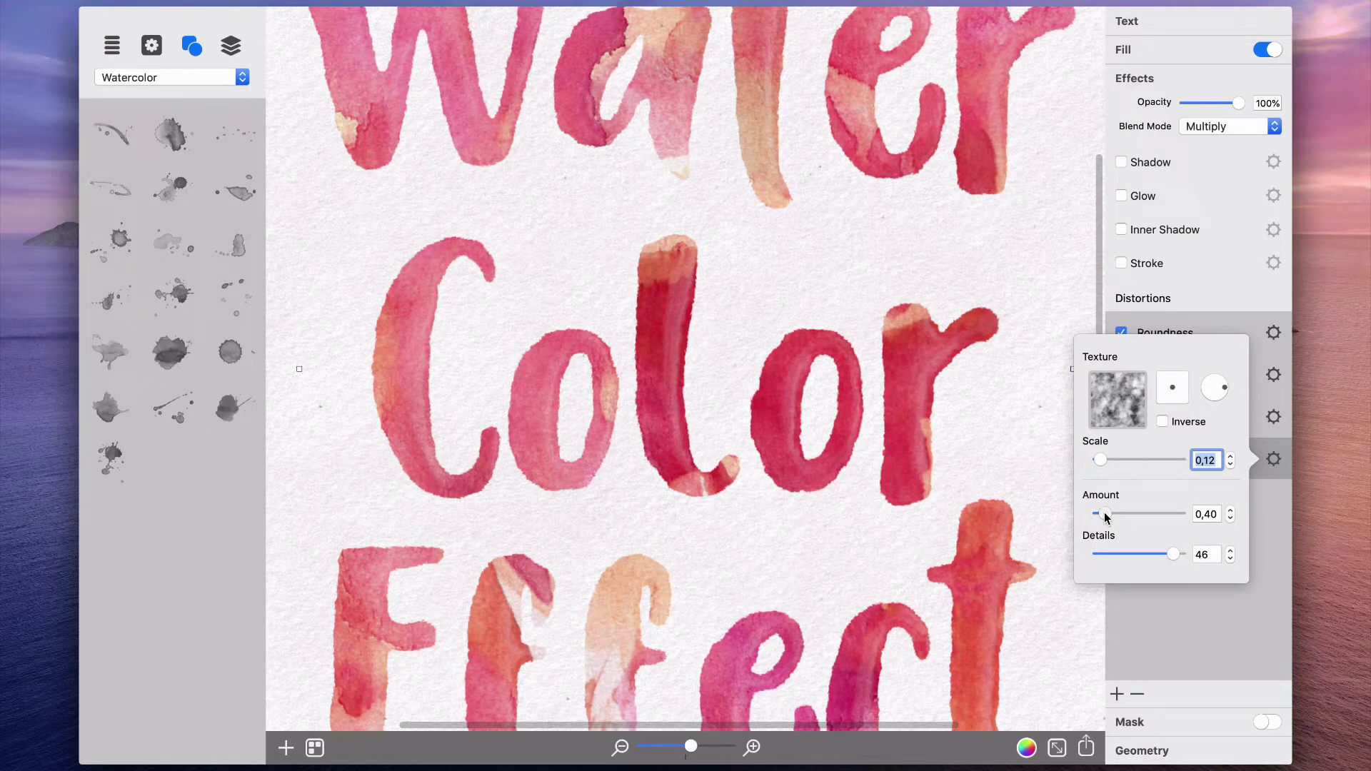
left_click(1211, 248)
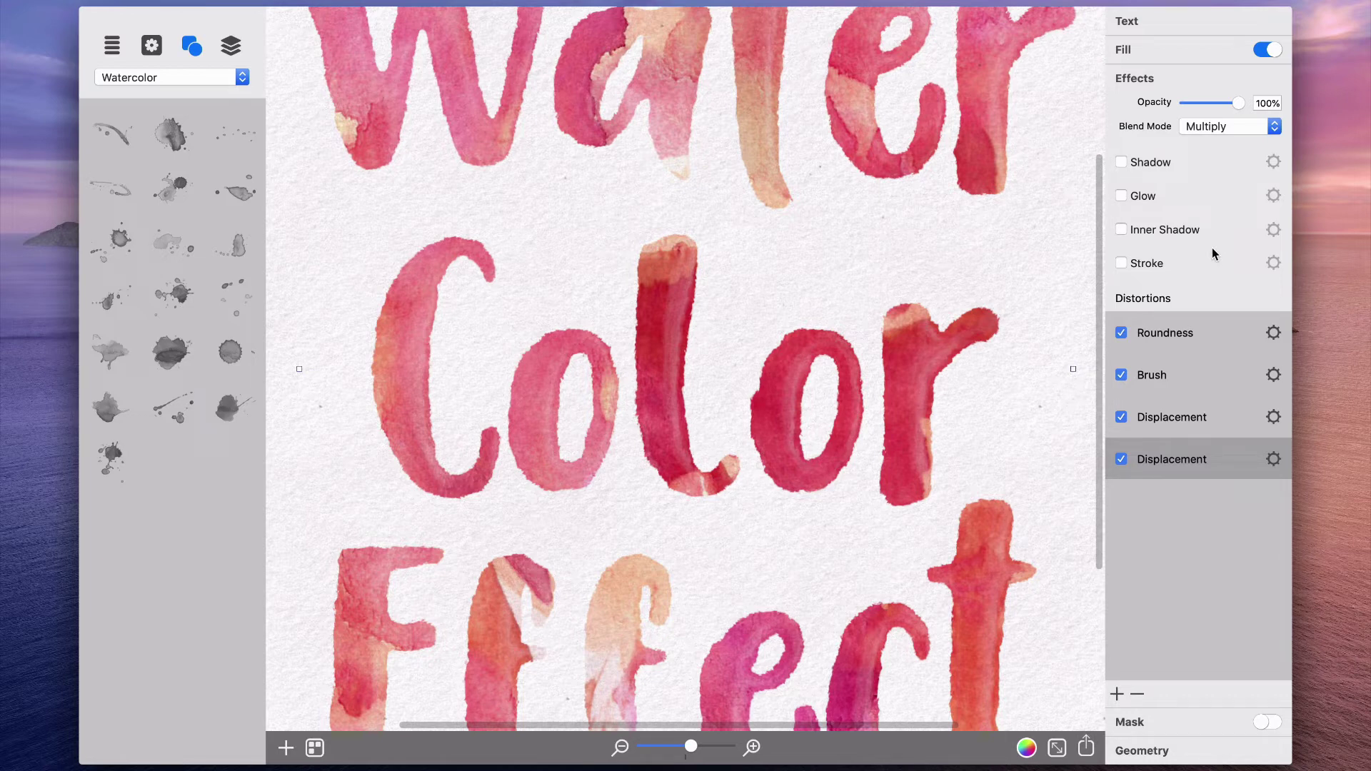
Step: Enable an inner shadow in red sampled from the letters, blended with Multiply
left_click(1121, 229)
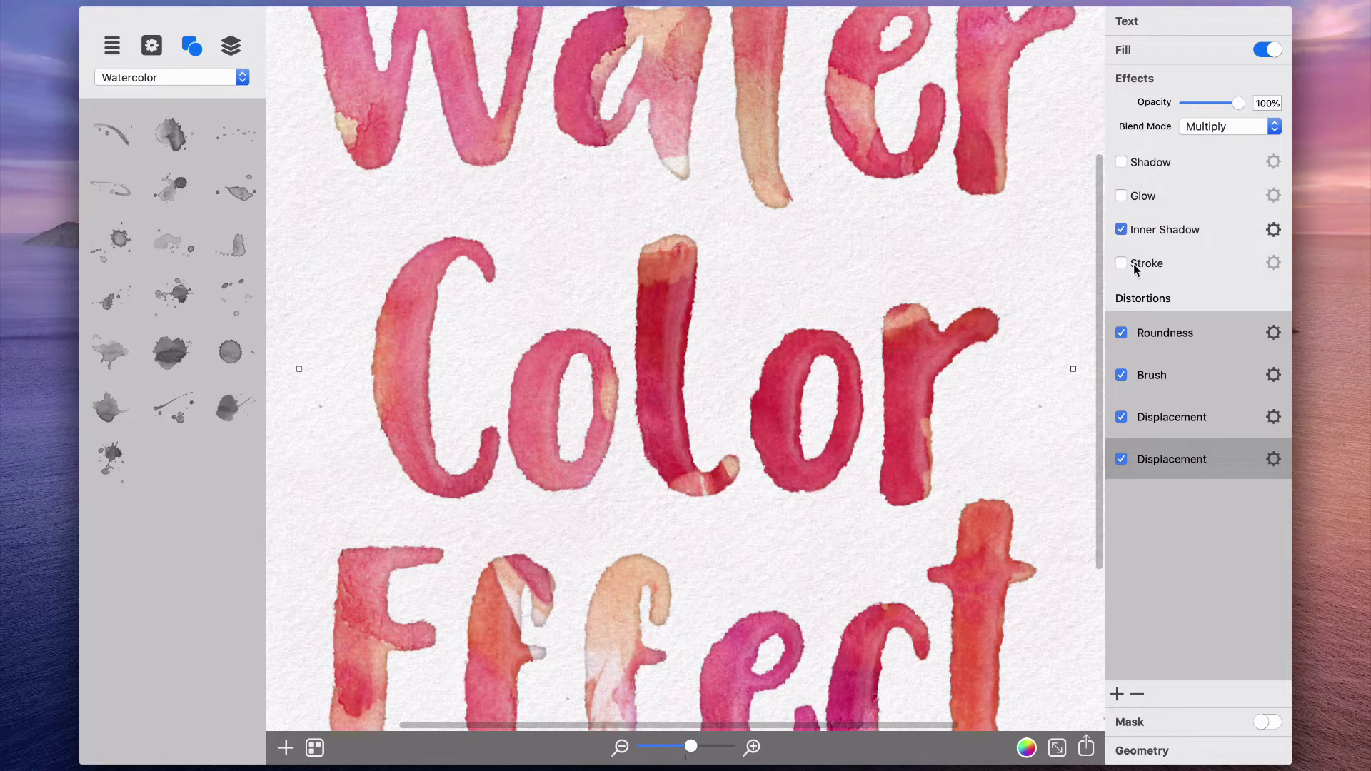
left_click(1272, 229)
left_click(1149, 221)
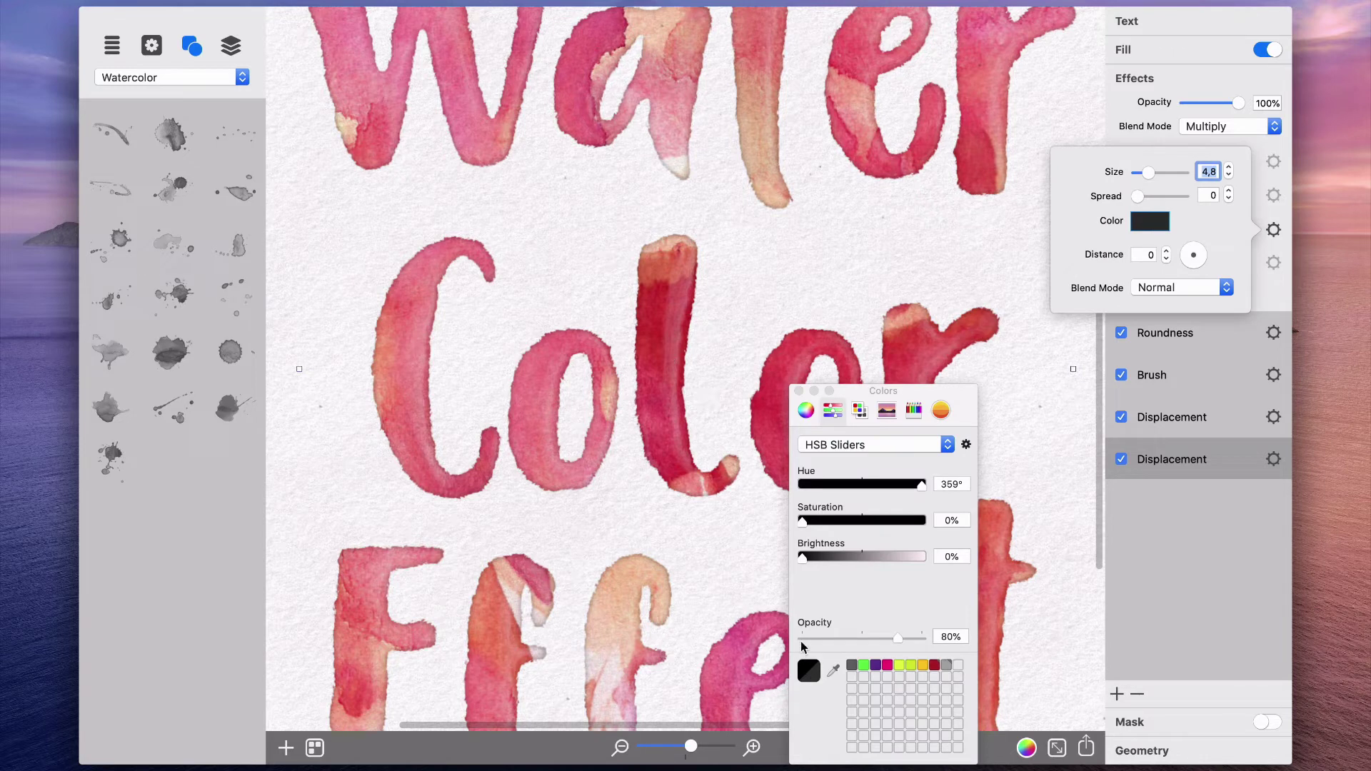
left_click(793, 350)
mouse_move(907, 520)
left_mouse_down()
mouse_move(935, 564)
mouse_move(917, 520)
left_mouse_up()
left_click(1165, 288)
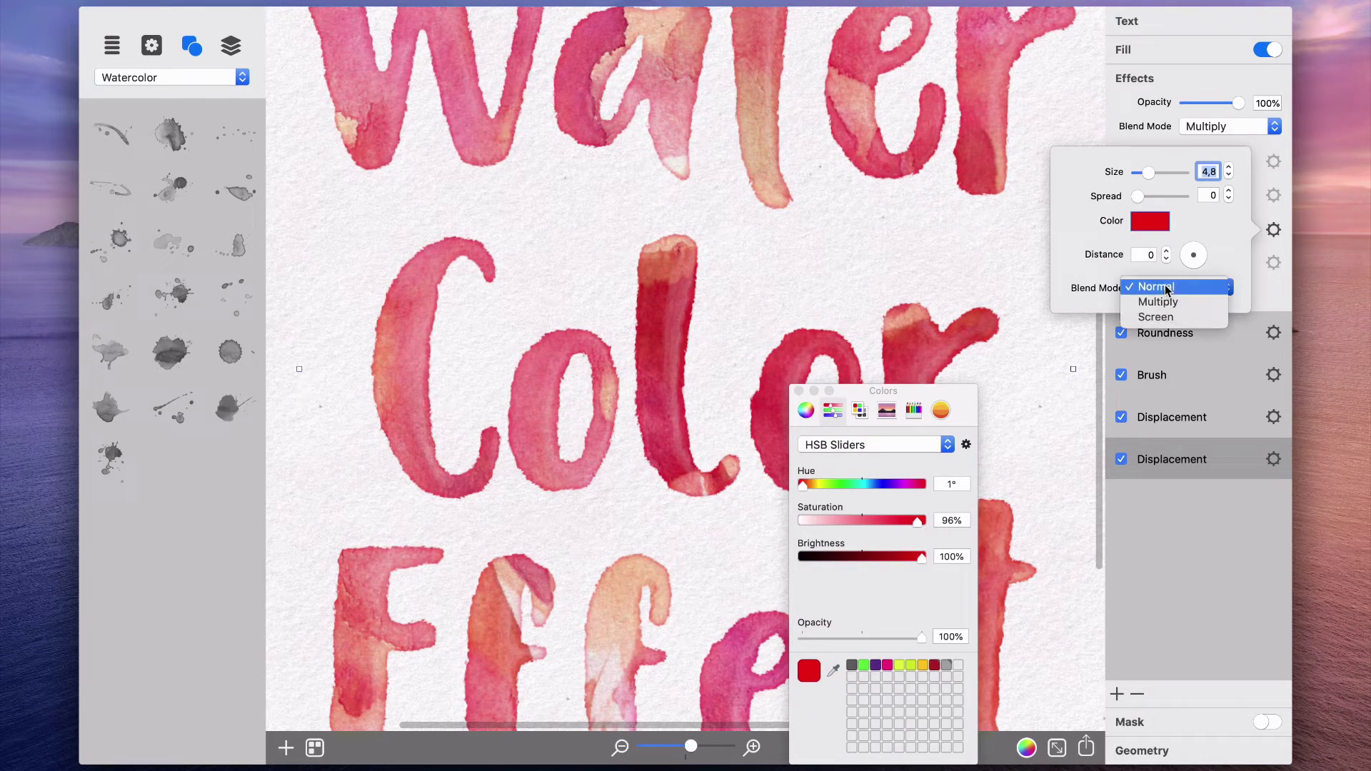
left_click(1153, 302)
left_click(800, 391)
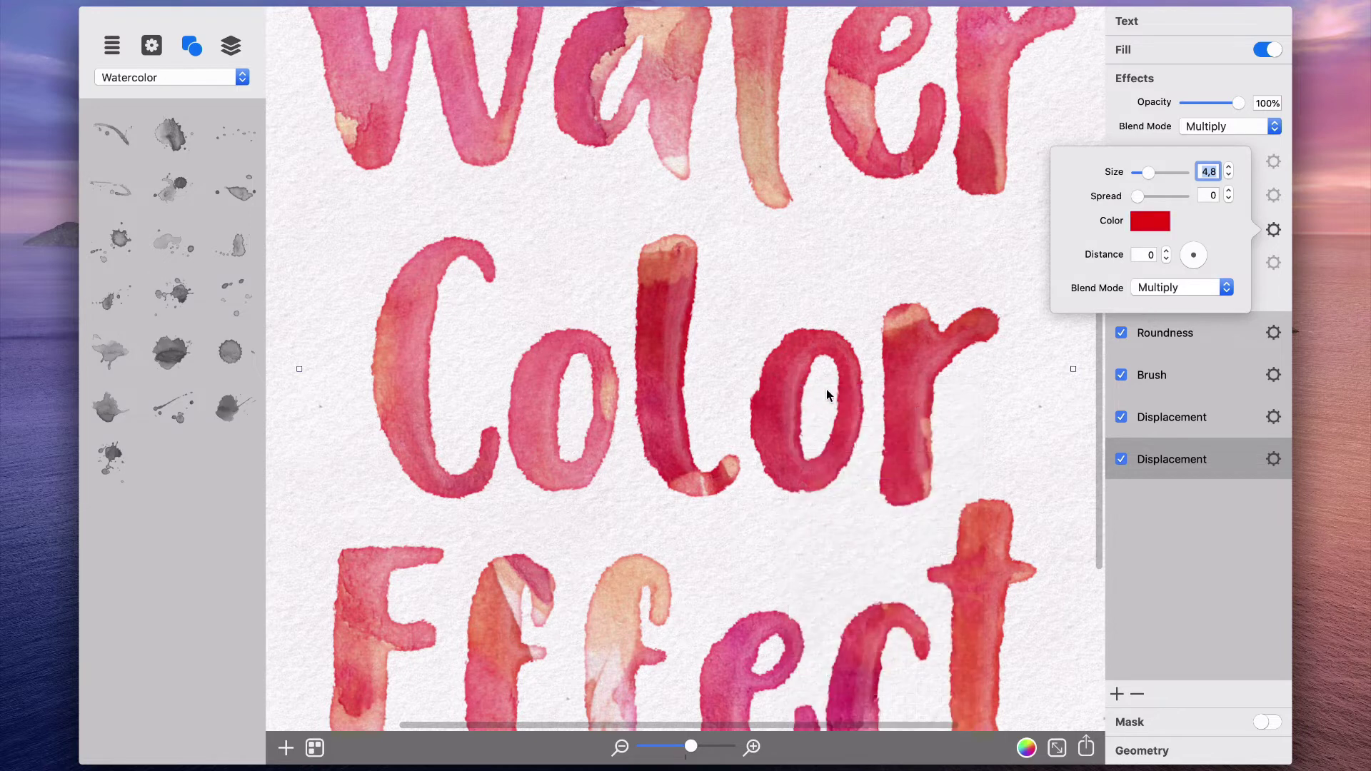
left_click(1150, 49)
Step: Retint the fill red at 51% saturation and shift the watercolor texture across the letters
left_click(1180, 597)
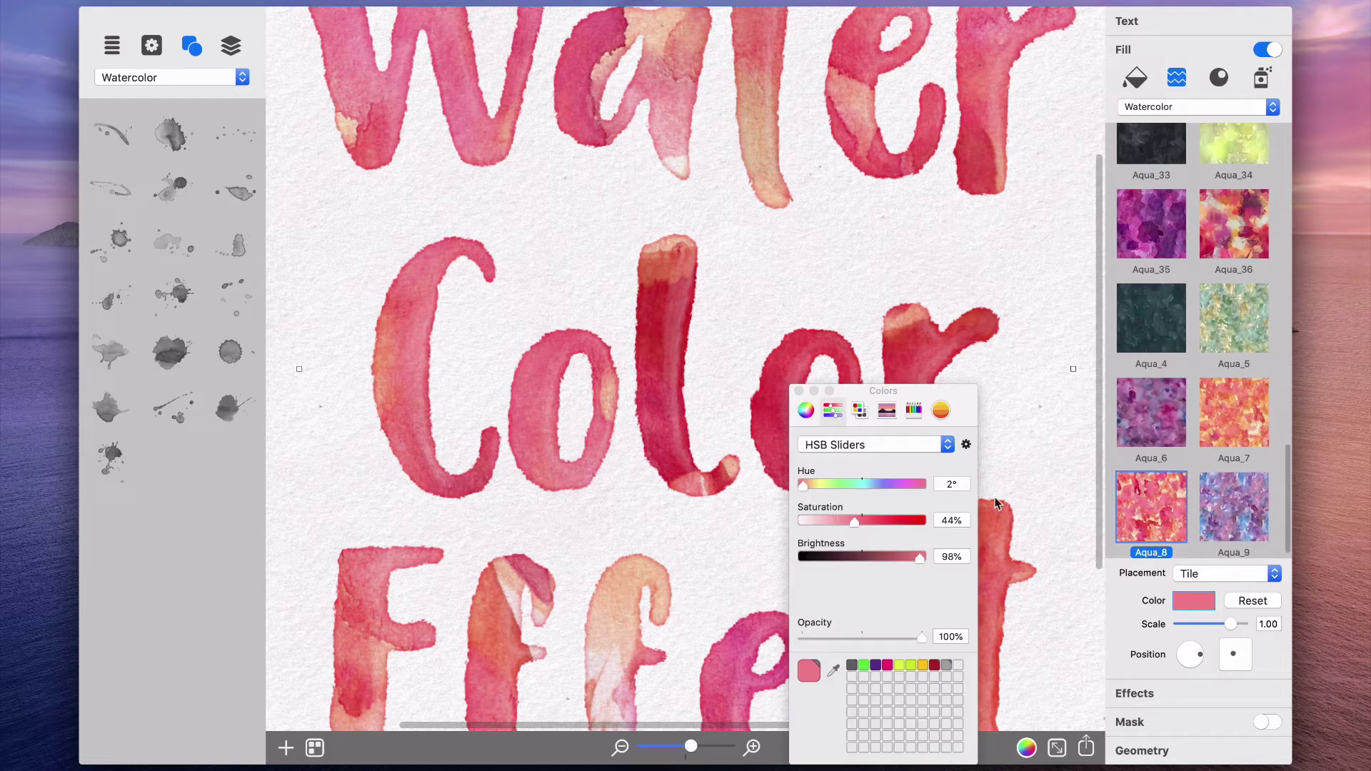
left_click_drag(811, 486, 797, 488)
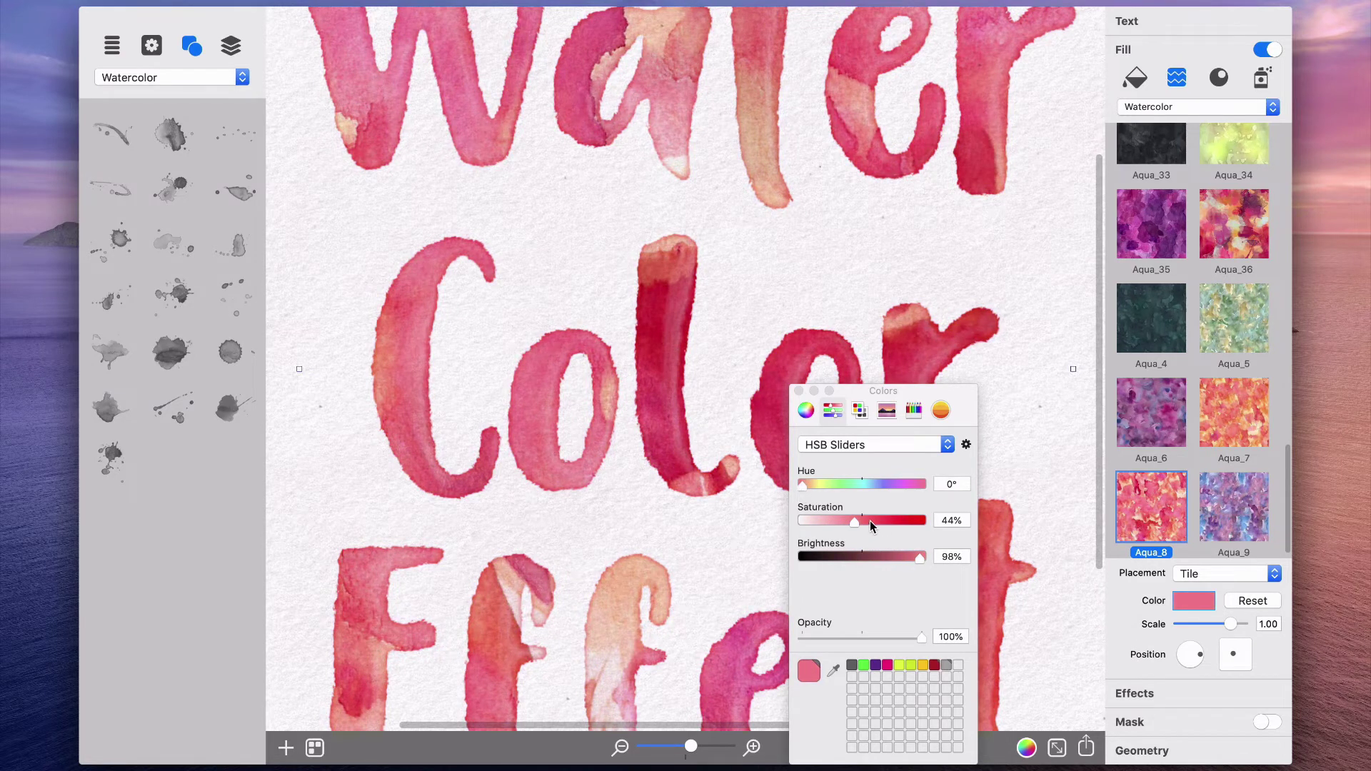
left_click_drag(870, 522, 863, 521)
left_click(918, 486)
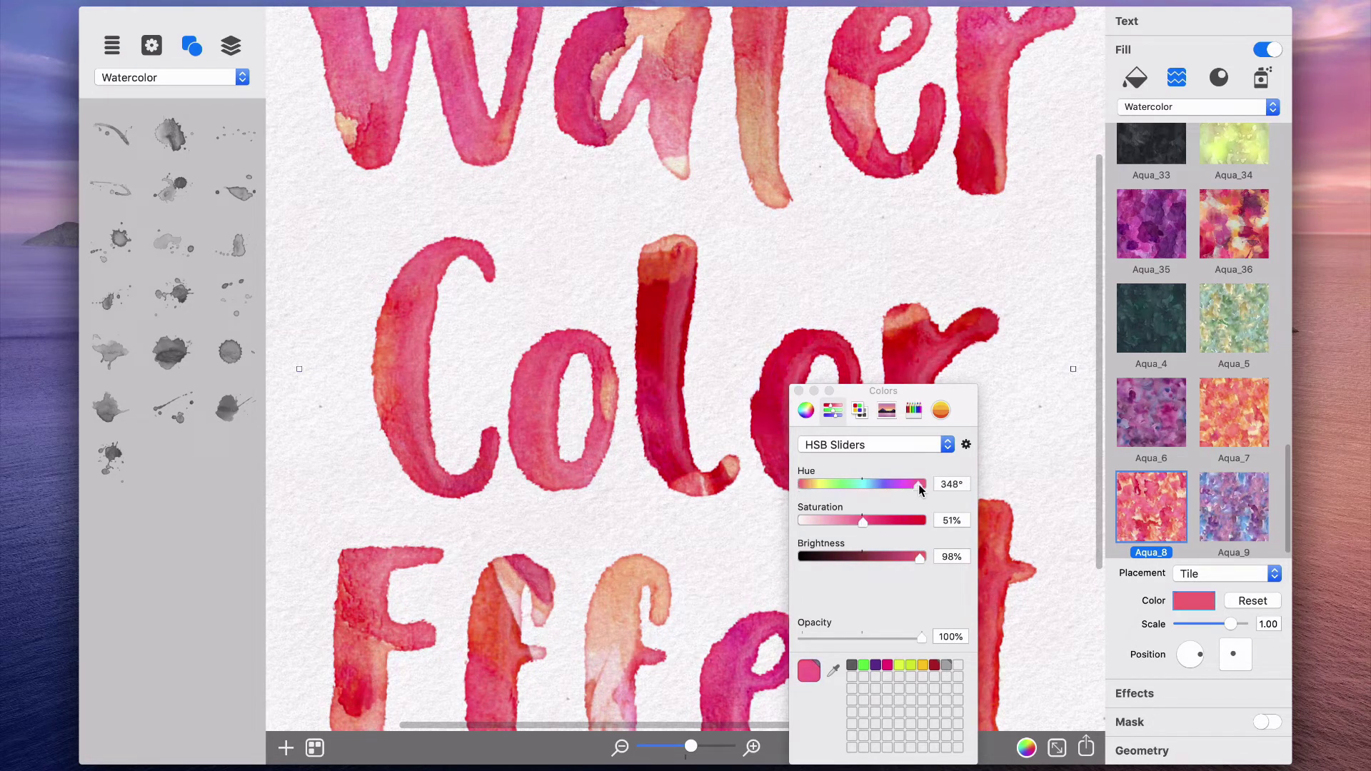
left_click_drag(918, 484, 920, 484)
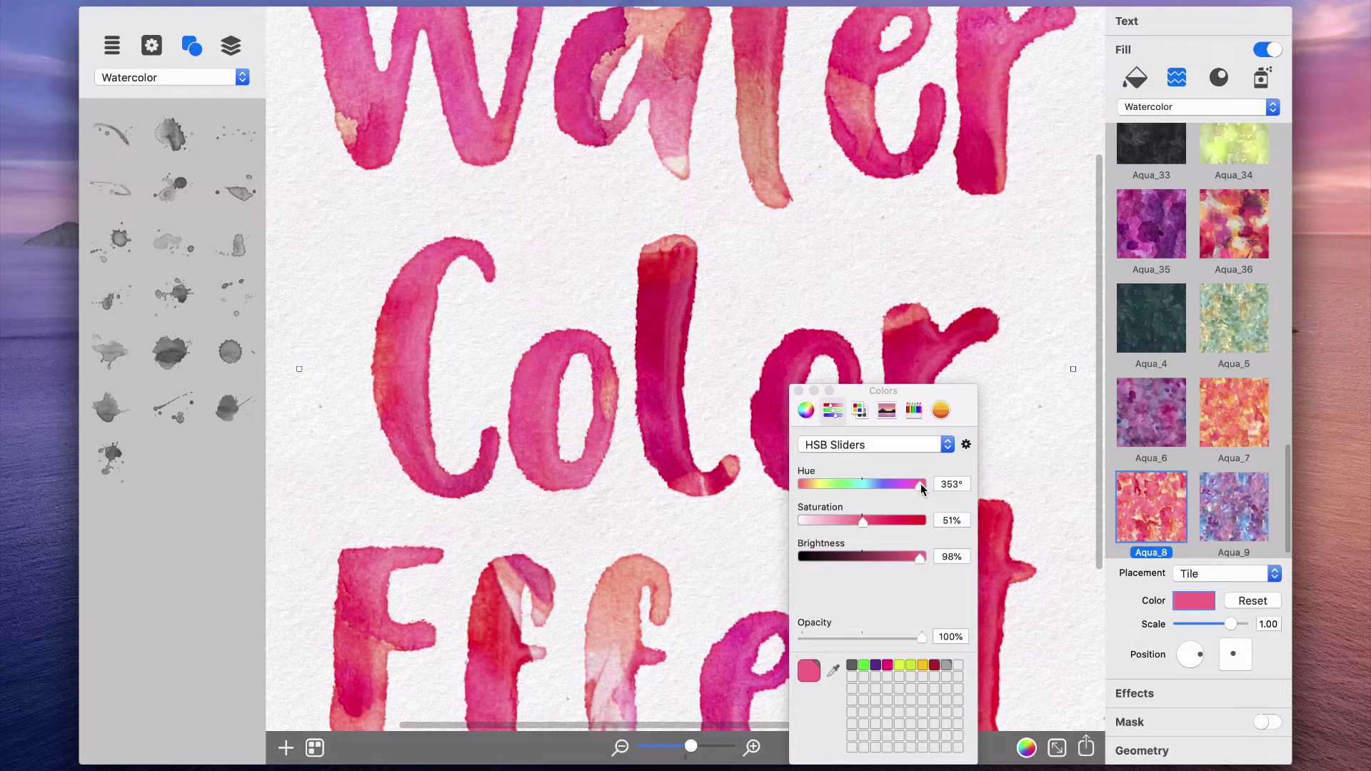
left_click(799, 484)
left_click(798, 390)
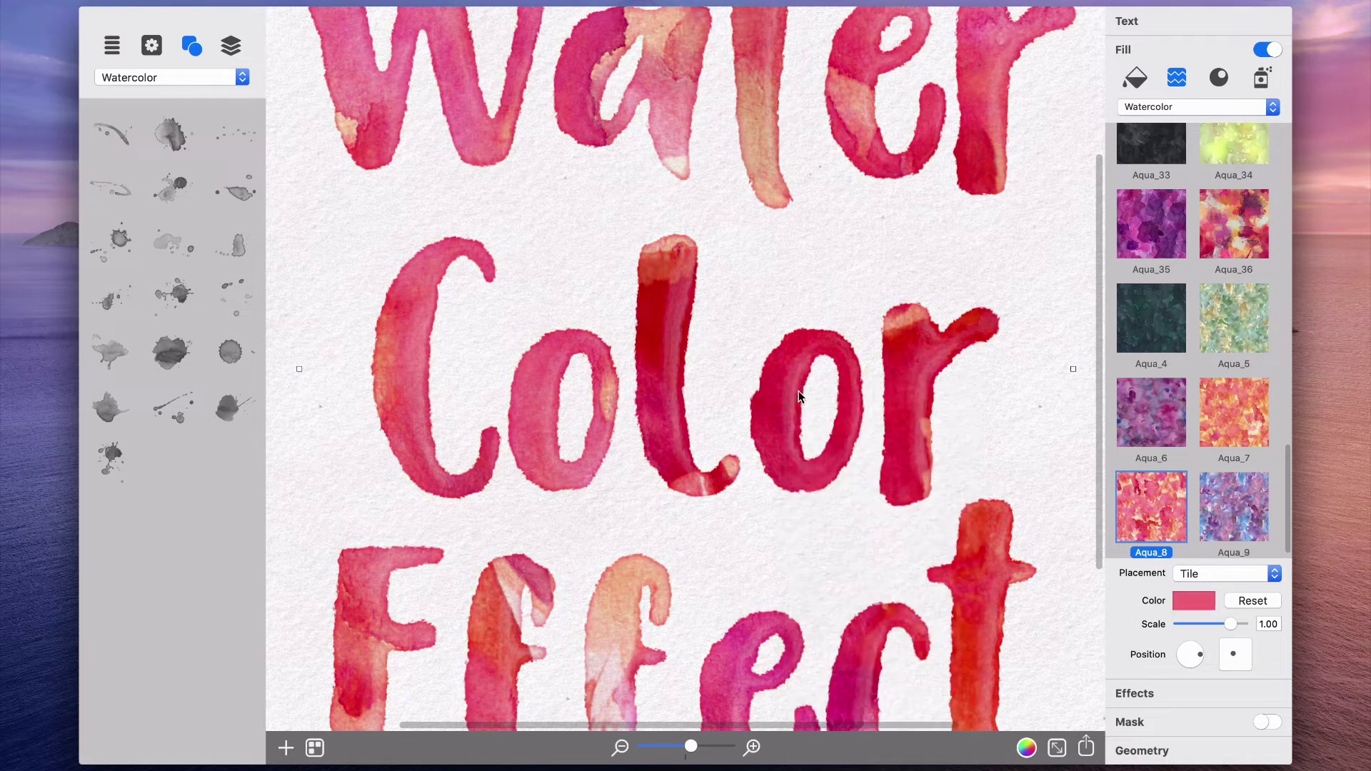
left_click_drag(675, 751, 671, 750)
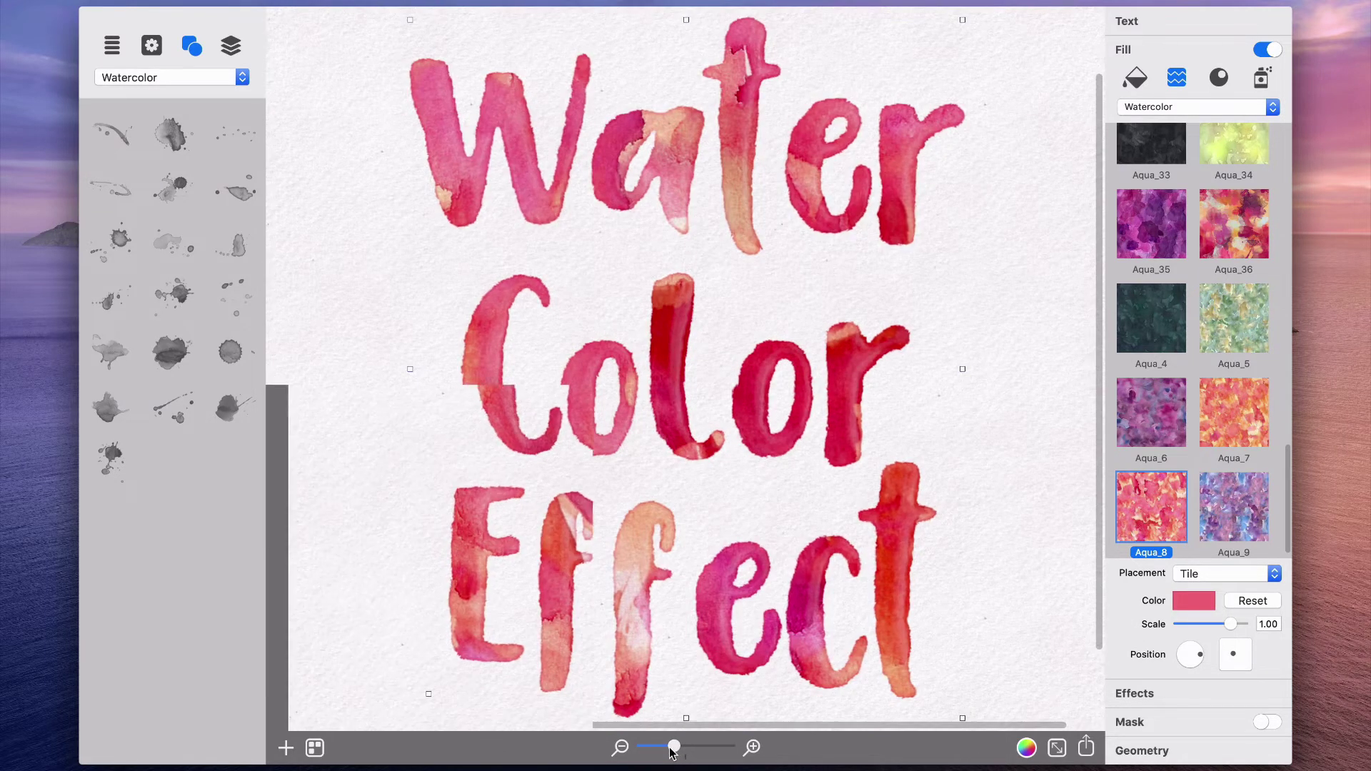
left_click_drag(1238, 655, 1231, 659)
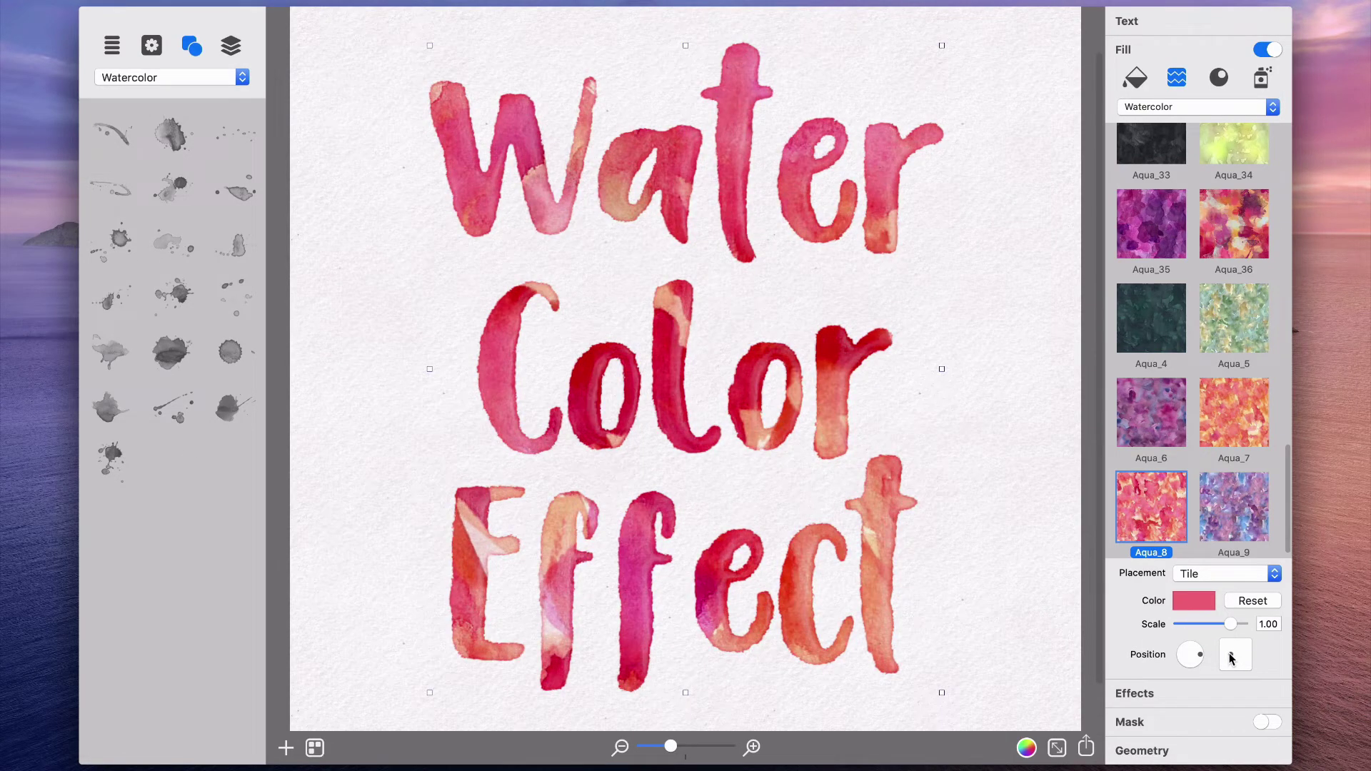
Step: Lower the inner shadow colour opacity to 81%
left_click(1194, 689)
left_click(1273, 229)
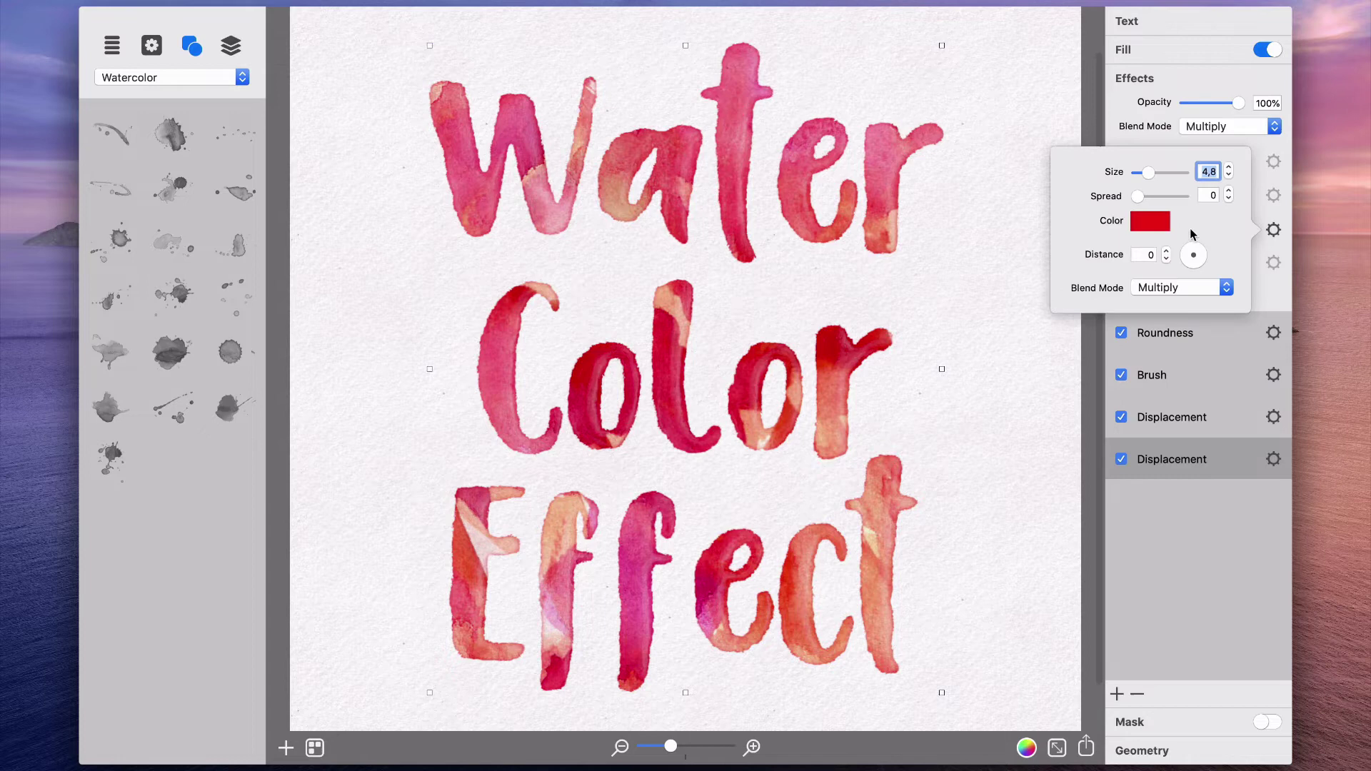
left_click(1149, 221)
left_click(898, 638)
left_click_drag(896, 639, 898, 639)
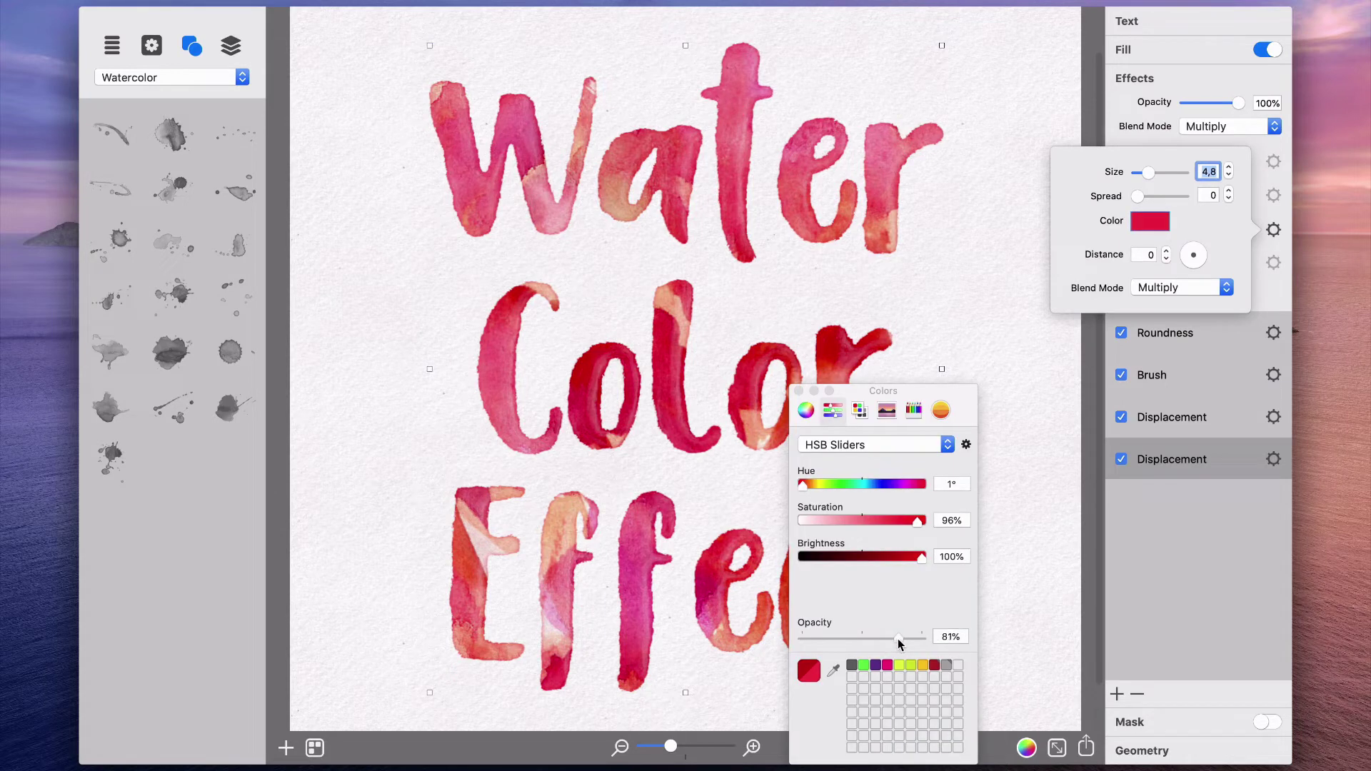
left_click(748, 404)
left_click(798, 391)
Step: Reduce the fill tint saturation to 49%
left_click(1142, 50)
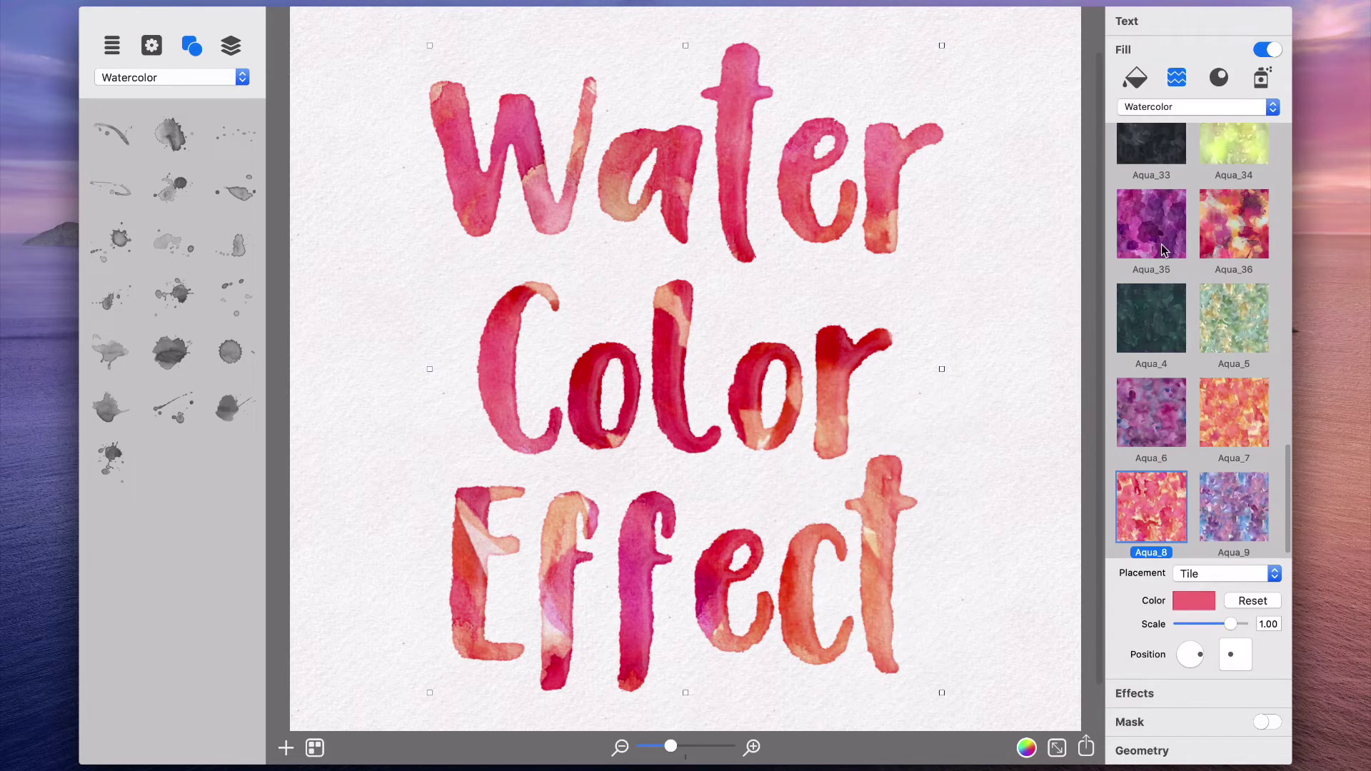
left_click(1192, 602)
left_click(860, 523)
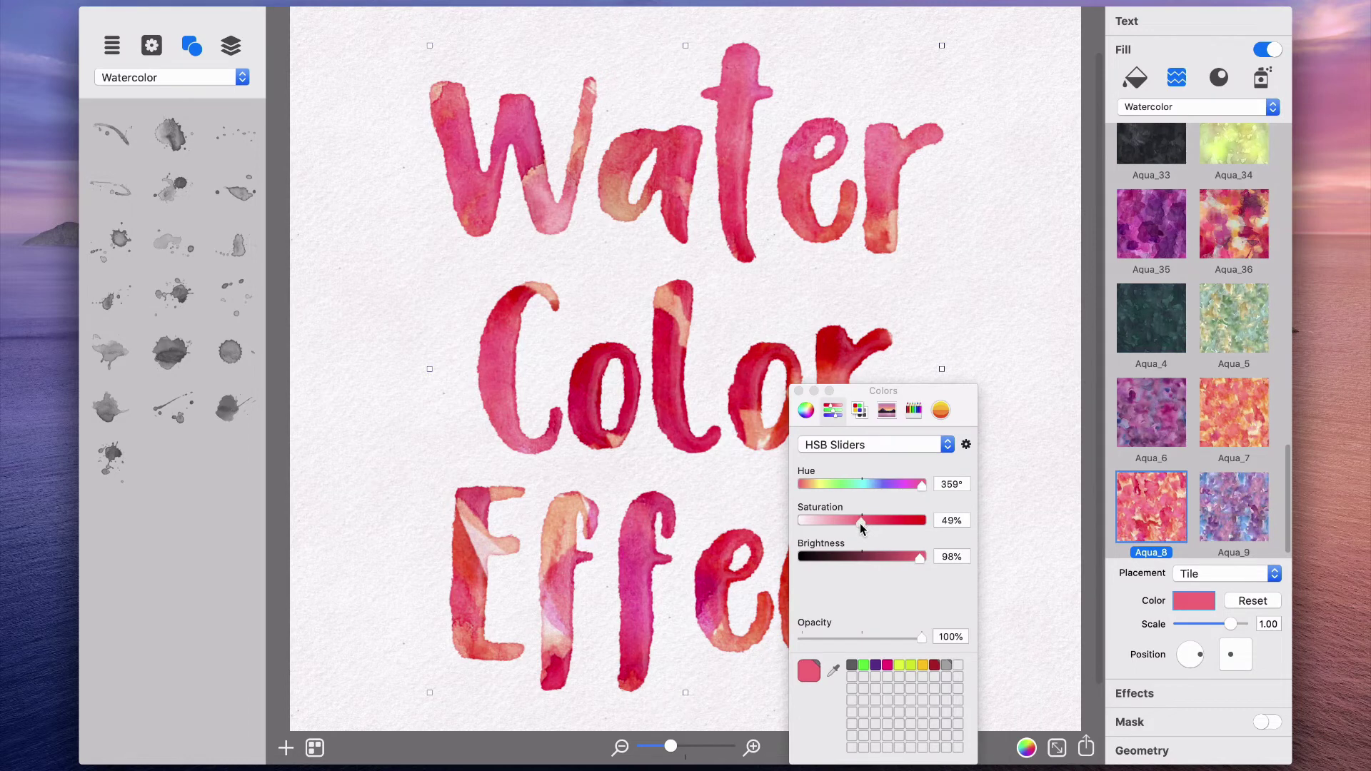
left_click(798, 391)
Step: Place a watercolor splash over the word Color, filled with sampled red at 91% saturation
left_click(279, 391)
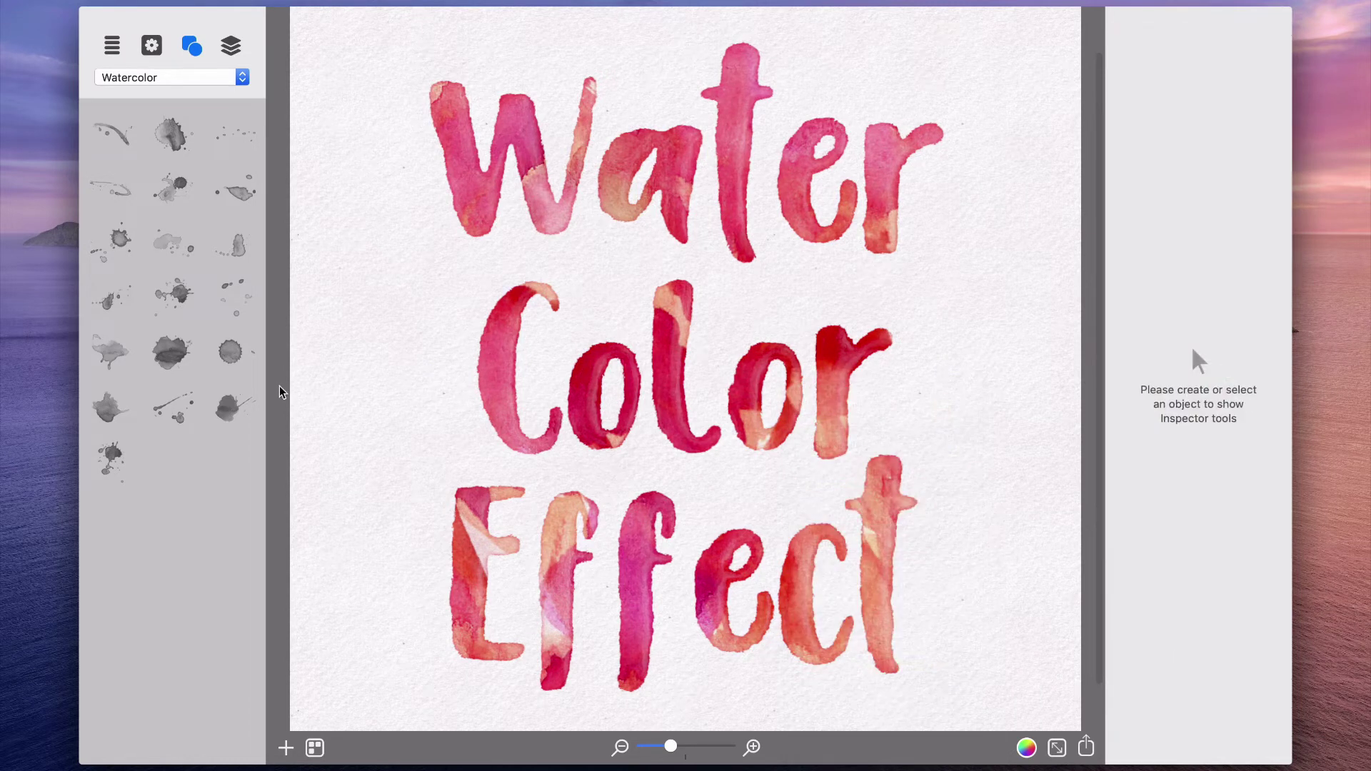
left_click_drag(173, 250, 742, 322)
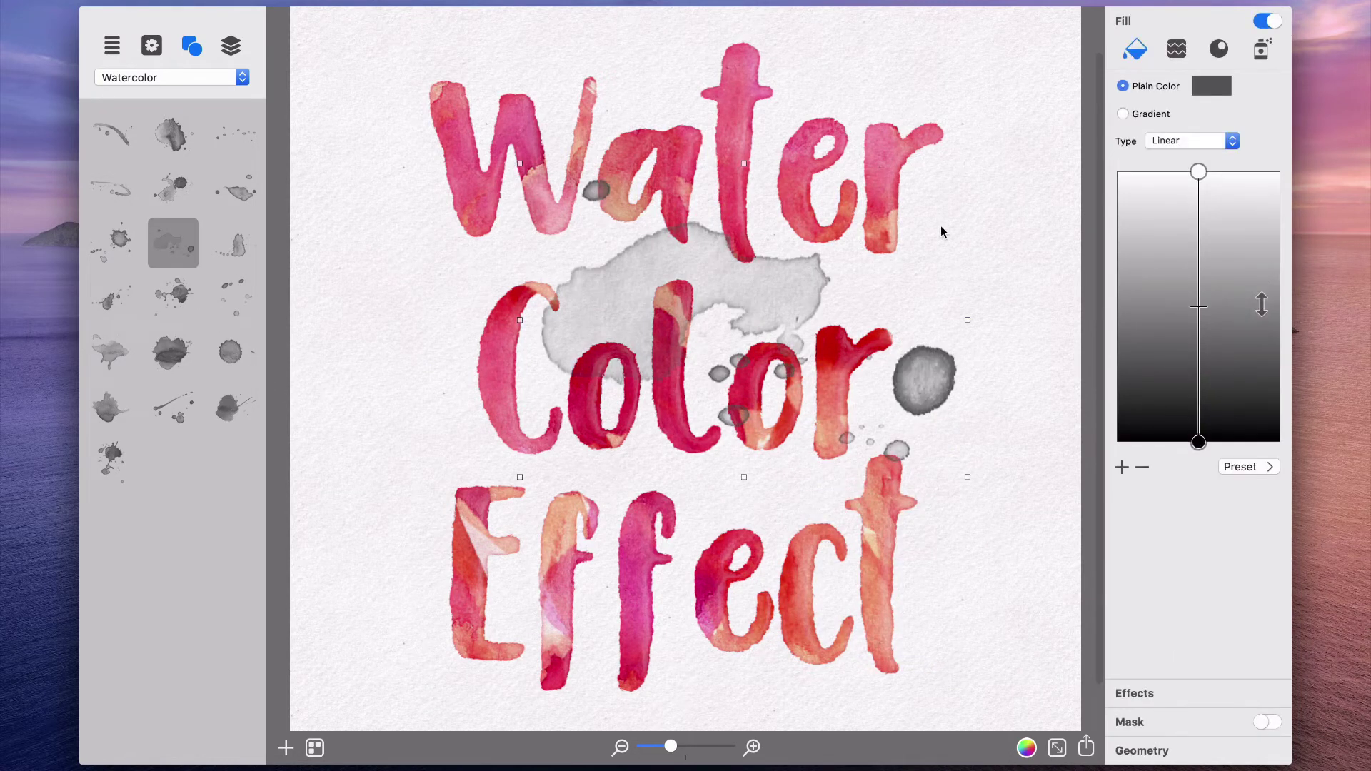
left_click_drag(975, 169, 799, 318)
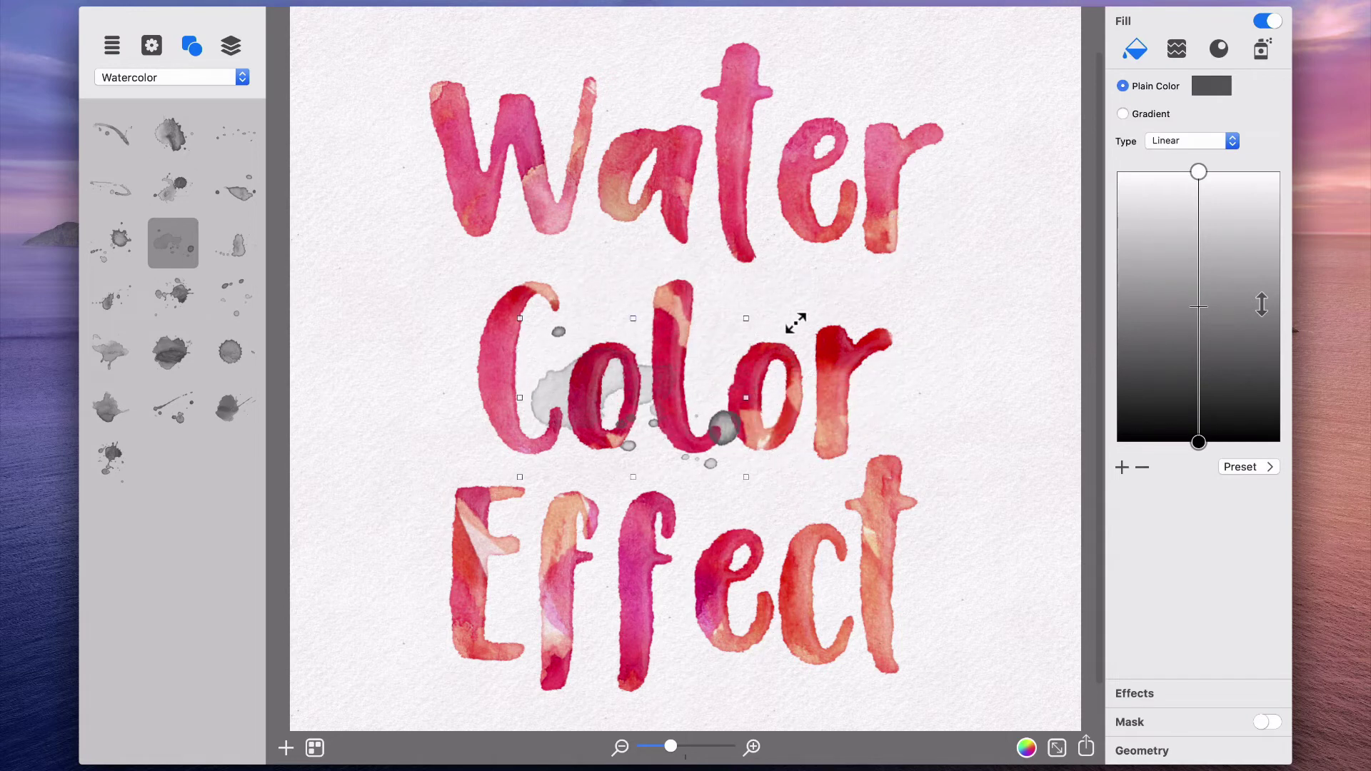
left_click_drag(709, 436, 811, 360)
left_click(1211, 86)
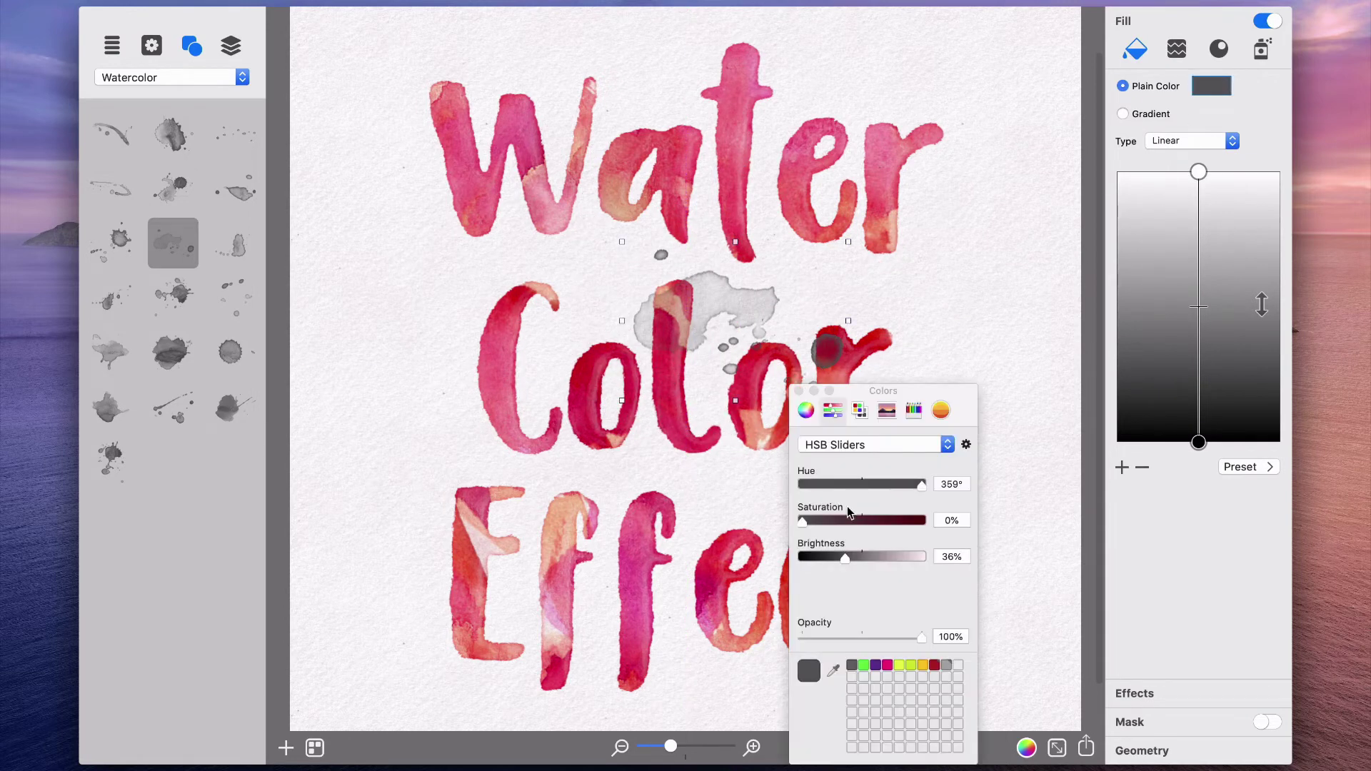
left_click(814, 641)
left_click(728, 564)
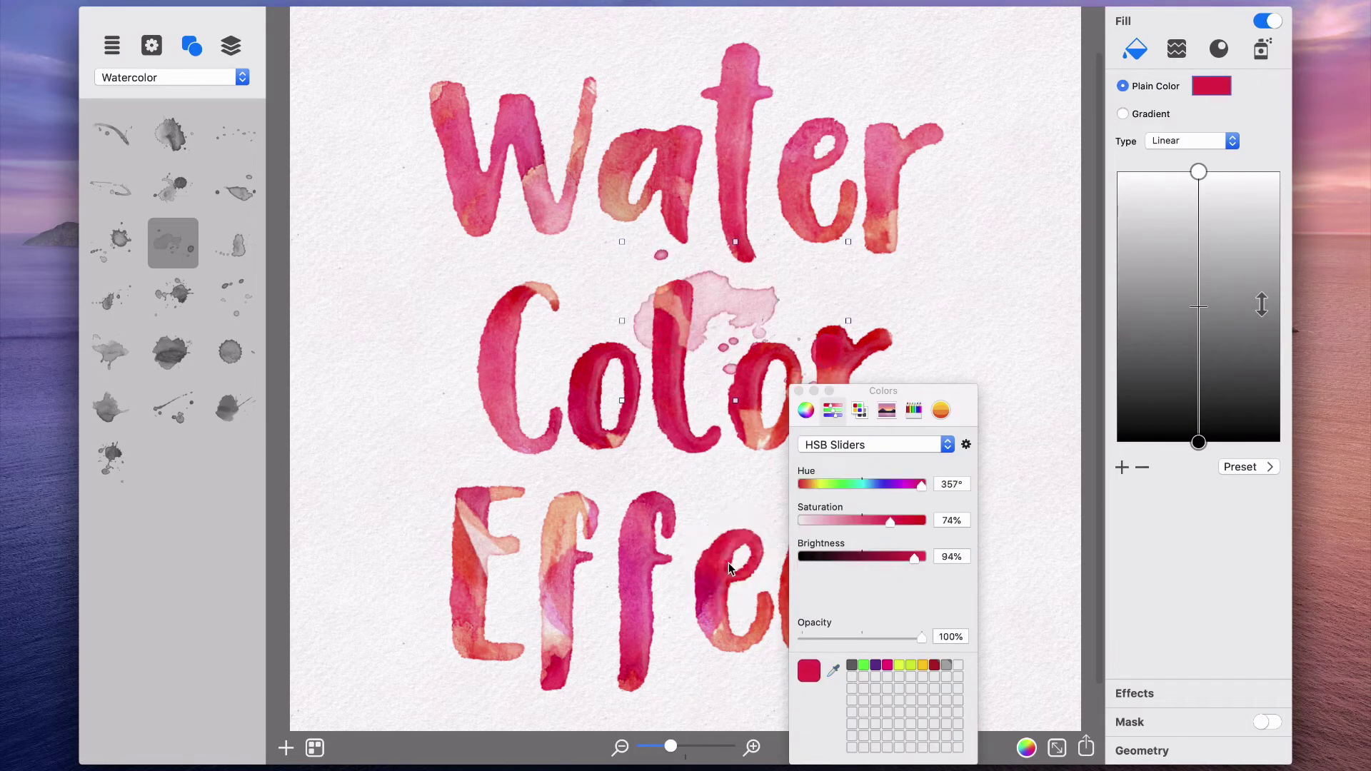
left_click(911, 520)
left_click(920, 558)
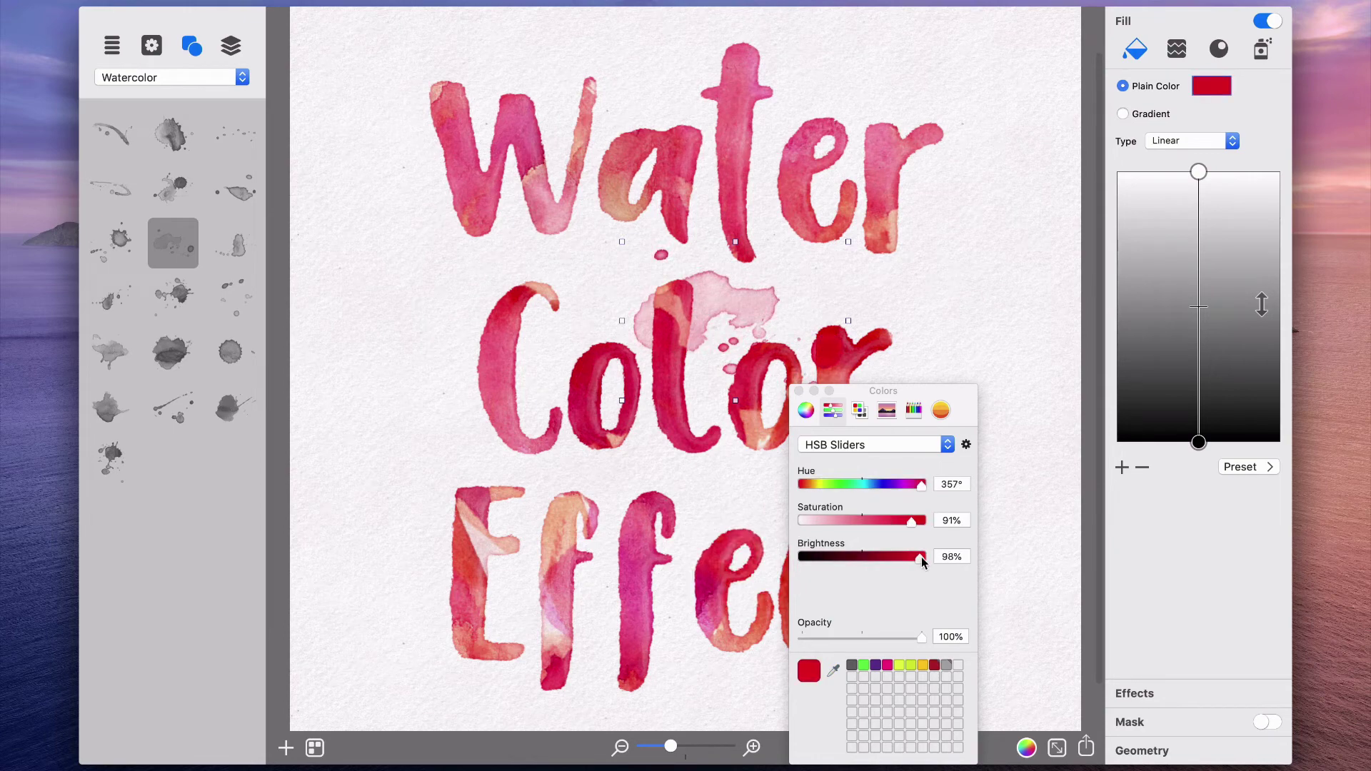
Step: Set the Color splash to Multiply, shrink it, and add a second smaller splash over Effect
left_click(1142, 696)
left_click(1230, 97)
left_click(1206, 350)
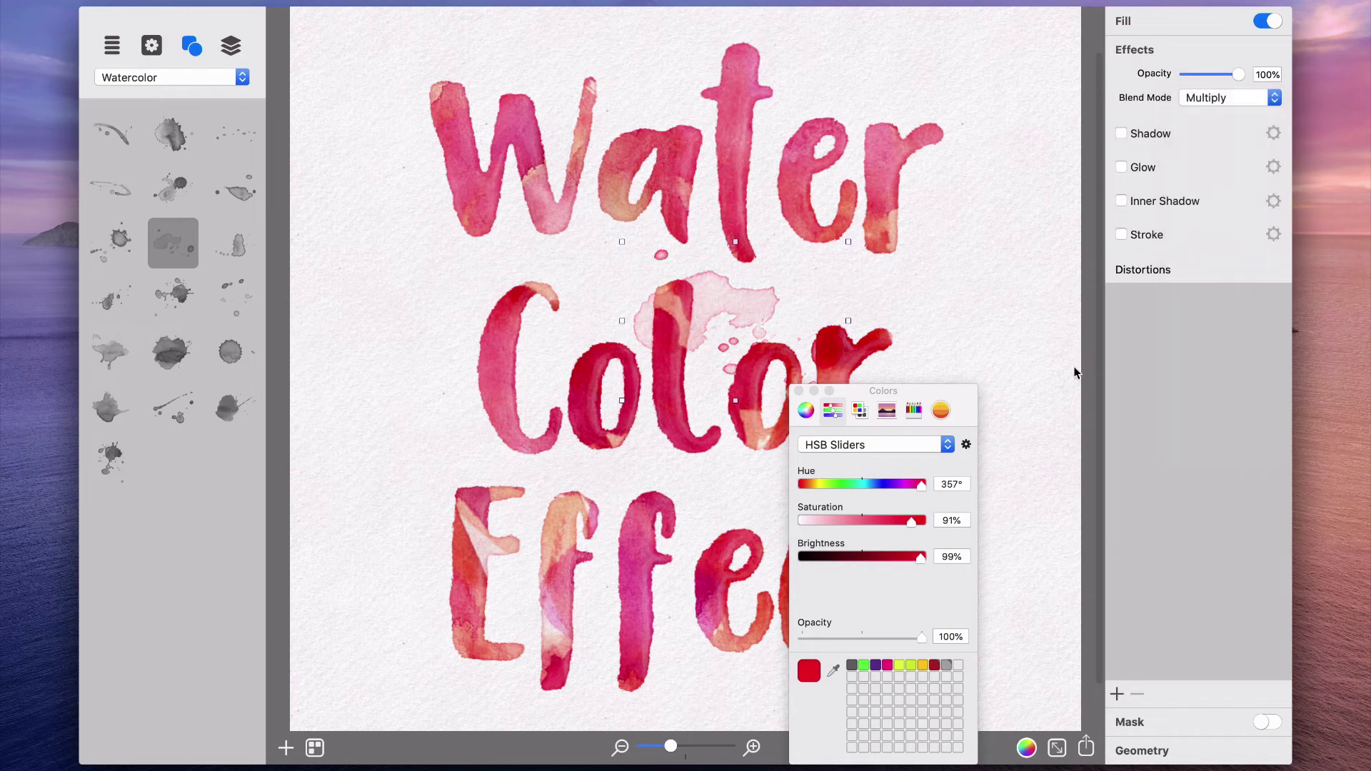
left_click(797, 391)
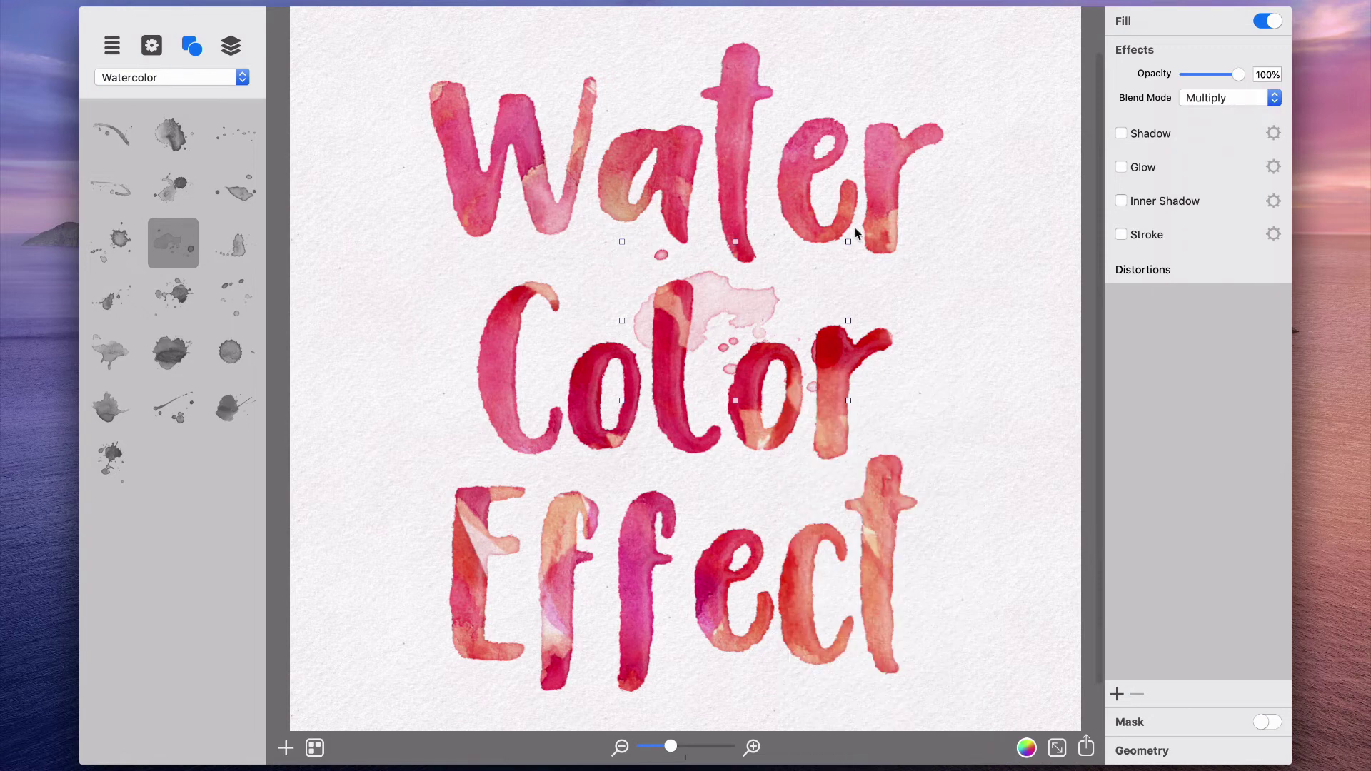
left_click_drag(848, 242, 781, 289)
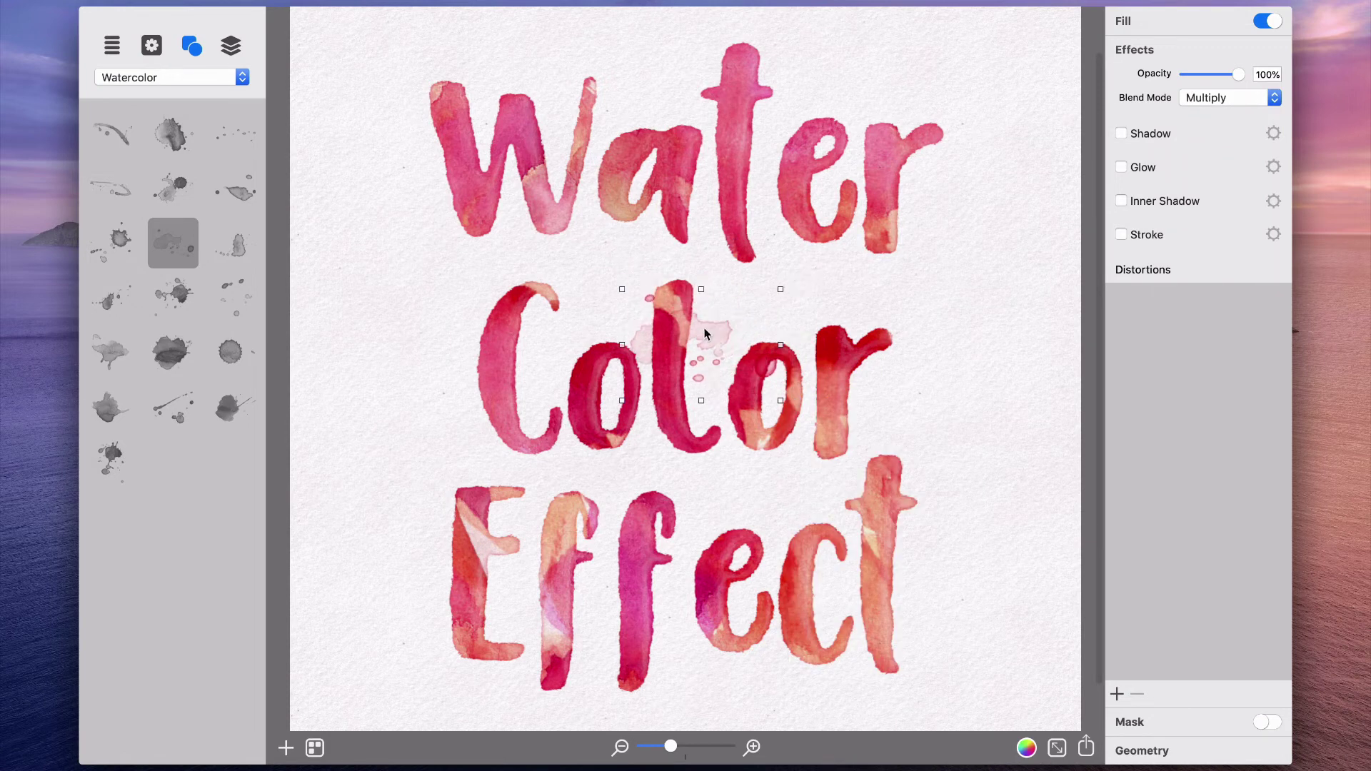
left_click_drag(703, 331, 702, 350)
mouse_move(235, 298)
left_mouse_down()
mouse_move(588, 618)
mouse_move(590, 543)
left_mouse_up()
left_click_drag(761, 444, 619, 596)
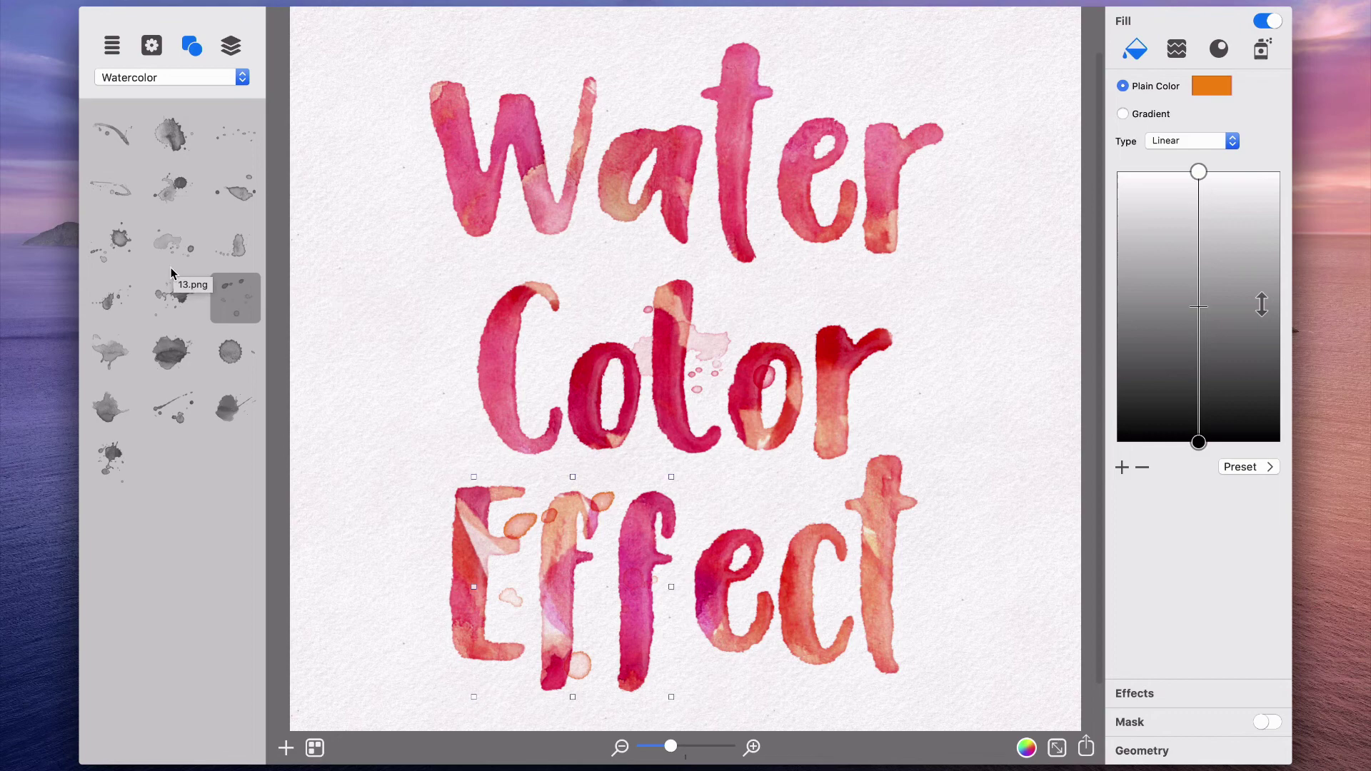
Step: Place a splash over 'ter' and give it a gradient fill with a red-orange stop
mouse_move(173, 293)
left_mouse_down()
mouse_move(692, 227)
mouse_move(955, 100)
mouse_move(928, 116)
left_mouse_up()
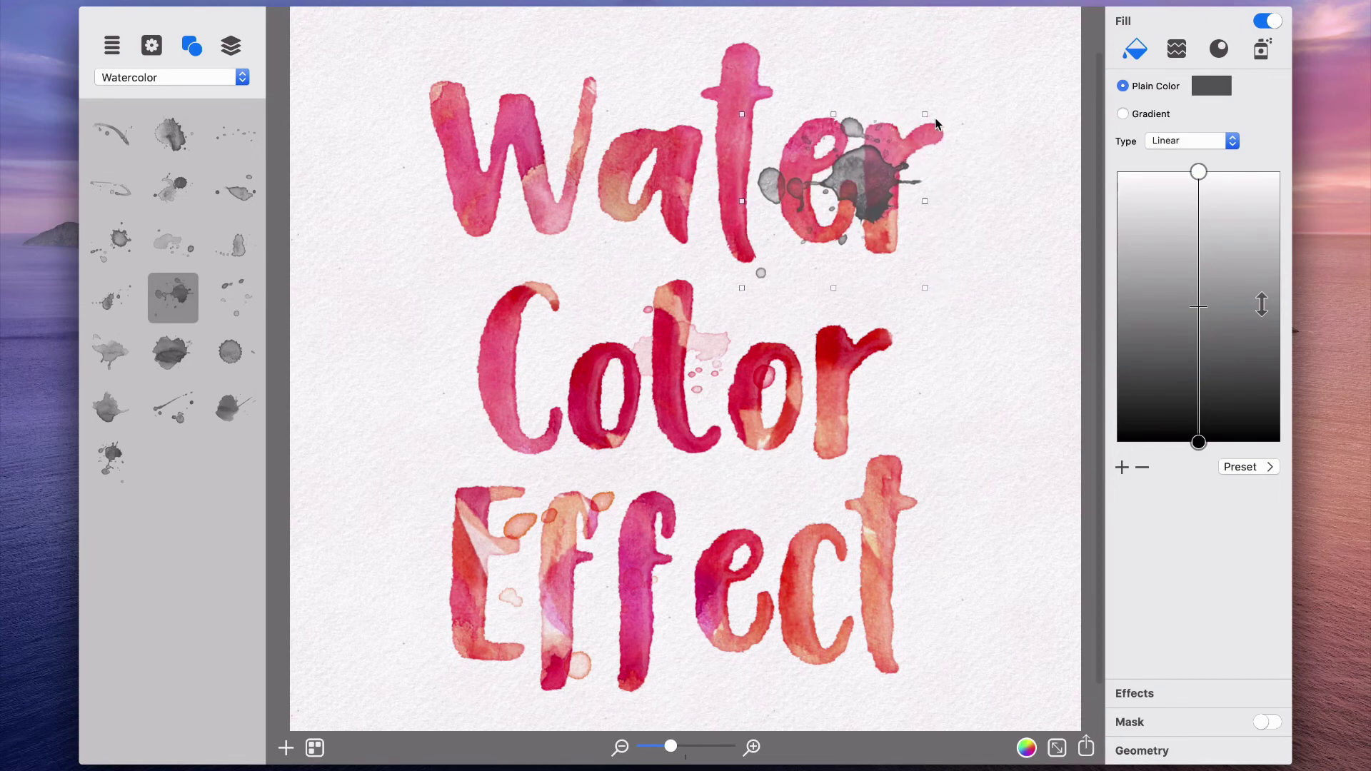
left_click_drag(857, 174, 885, 186)
left_click(1123, 114)
double_click(1197, 173)
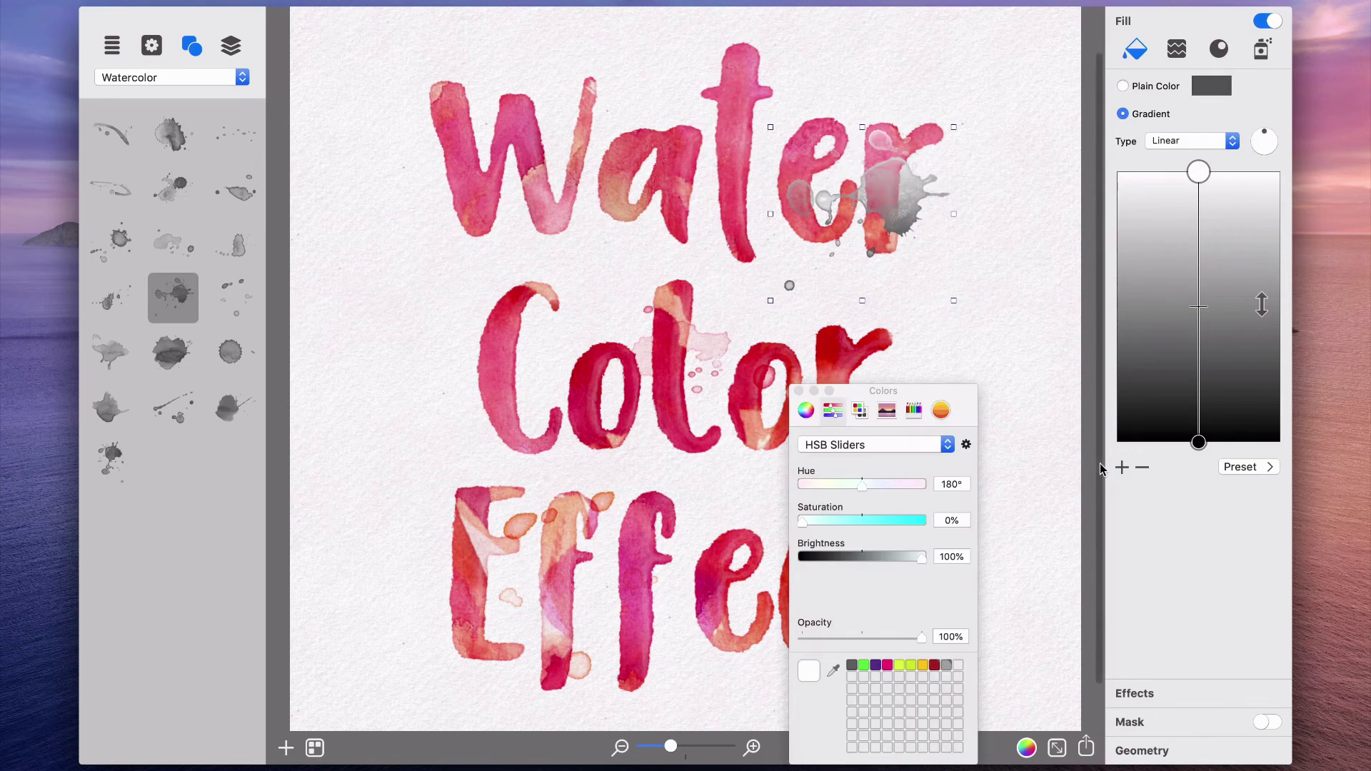
left_click(832, 669)
Step: Shrink the splash, turn the gradient sideways, make the bottom stop orange-yellow, and move it over 'er'
left_click(581, 342)
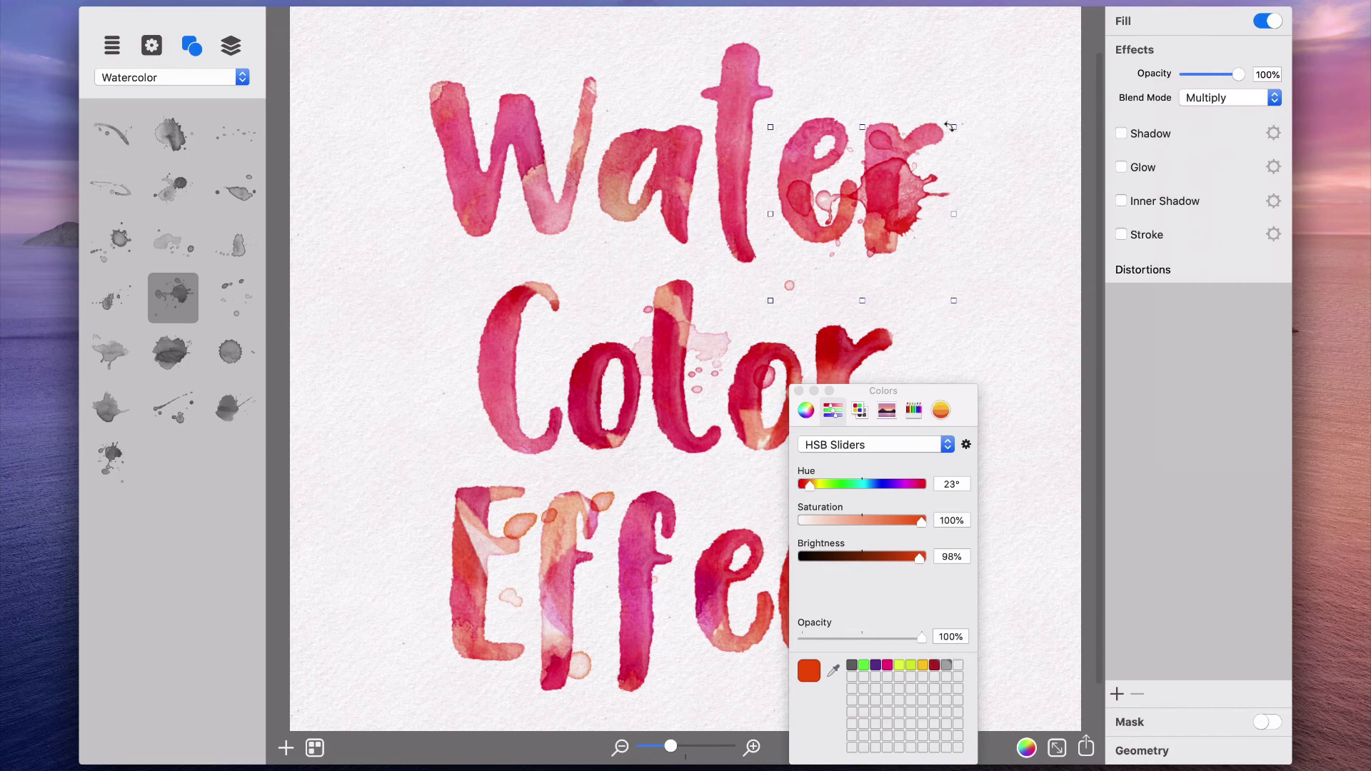
left_click_drag(953, 126, 933, 146)
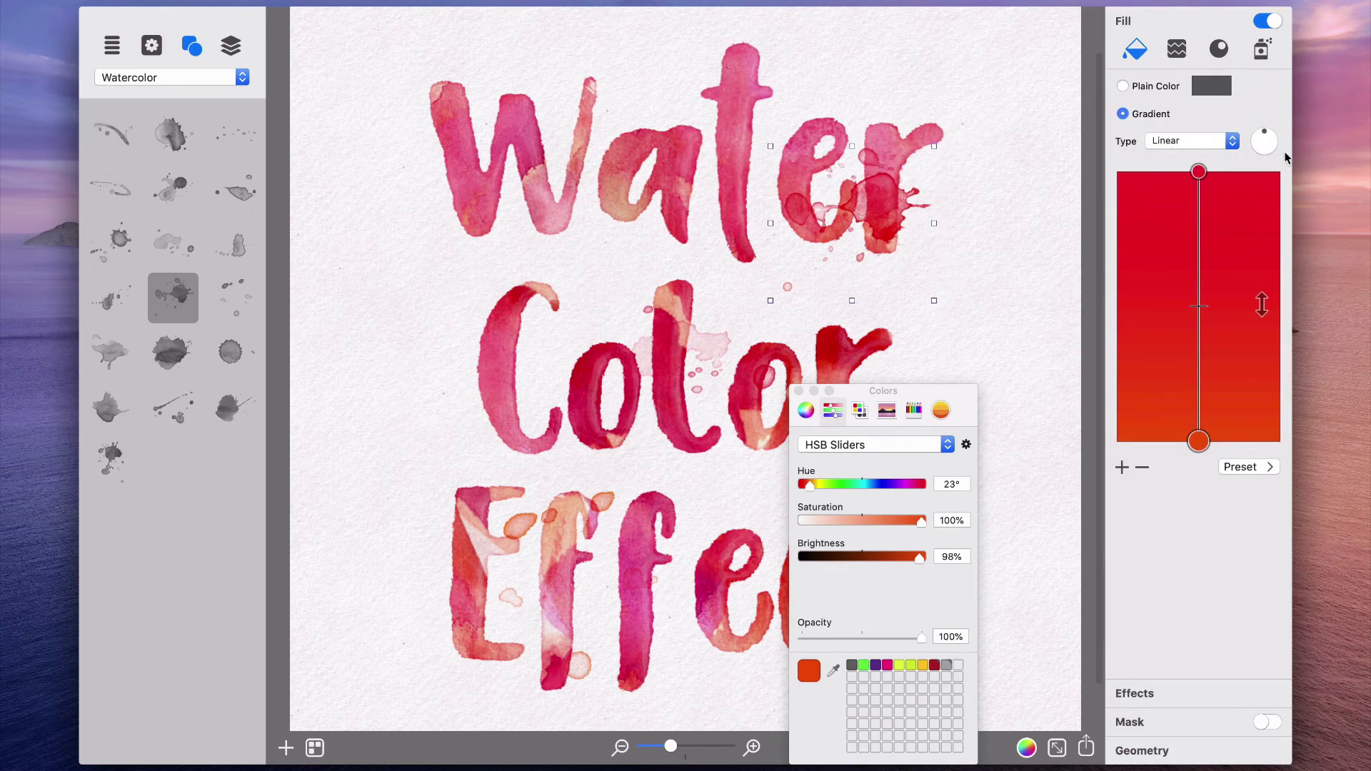
left_click_drag(1274, 138, 1283, 146)
left_click_drag(808, 484, 813, 483)
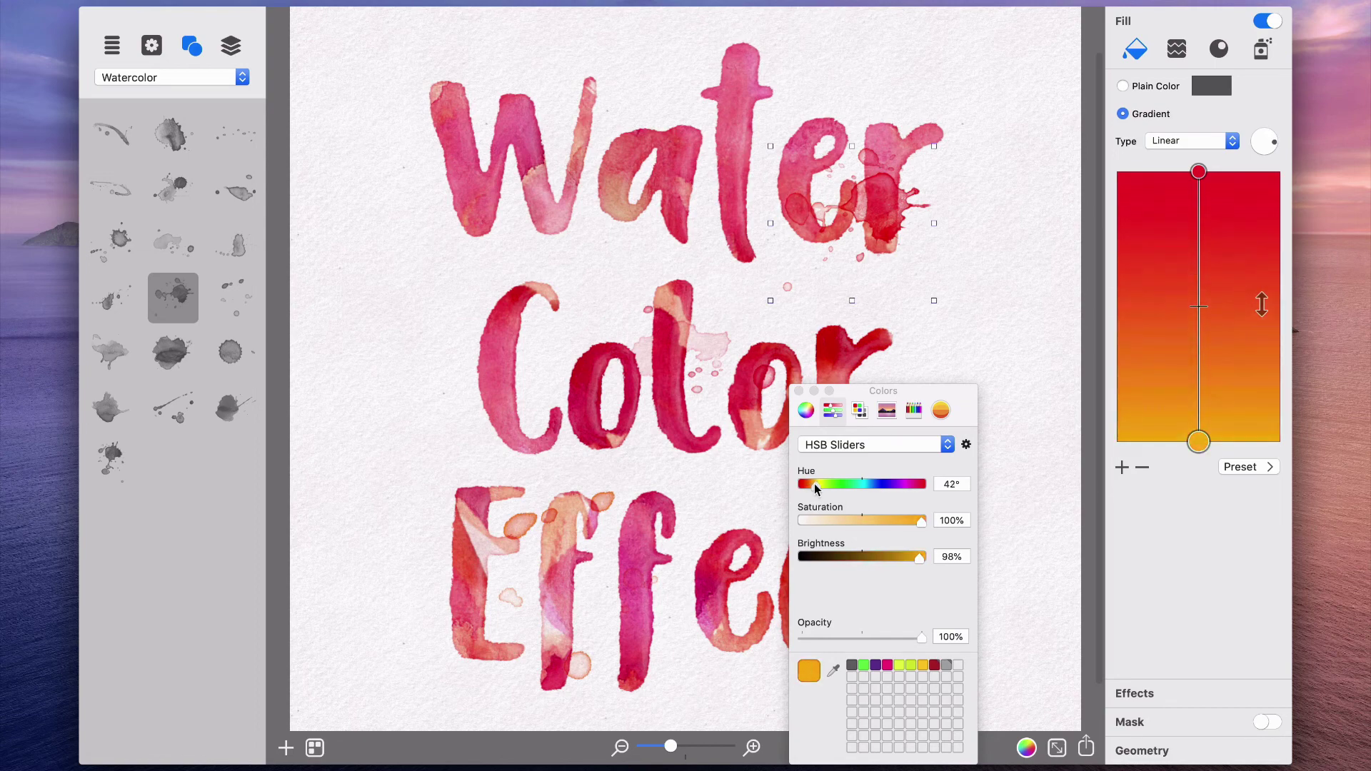
left_click_drag(884, 179, 800, 174)
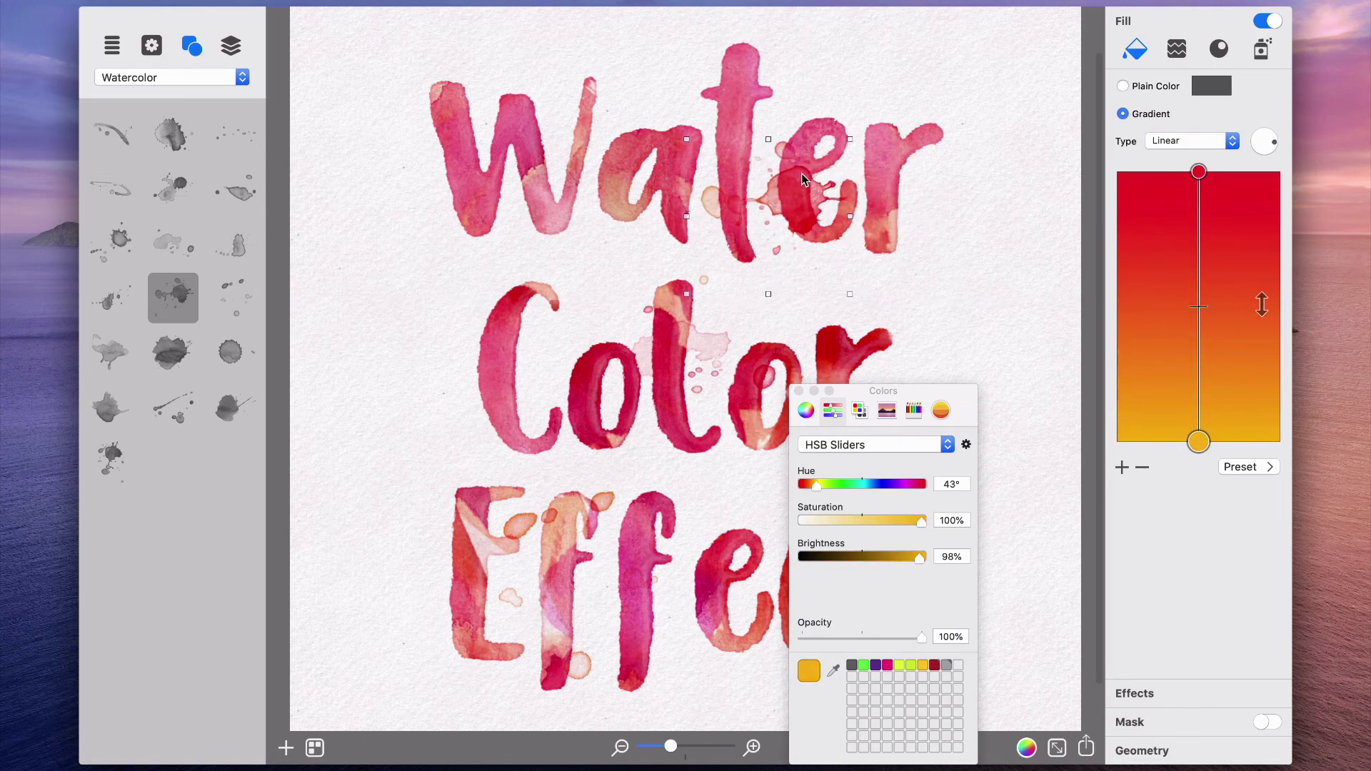
Step: Close the color picker, deselect the splash, and zoom out to view the whole artwork
left_click(799, 393)
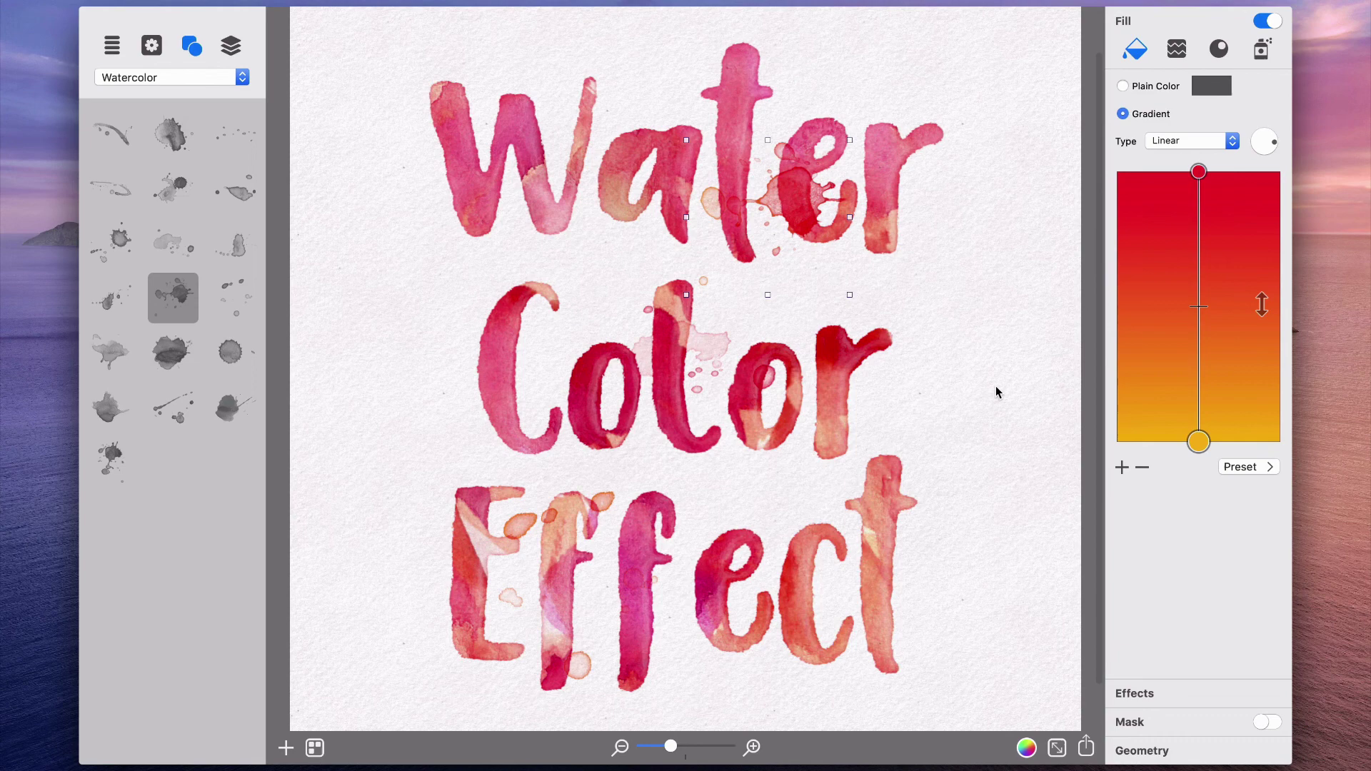
left_click(995, 385)
left_click_drag(678, 739, 665, 746)
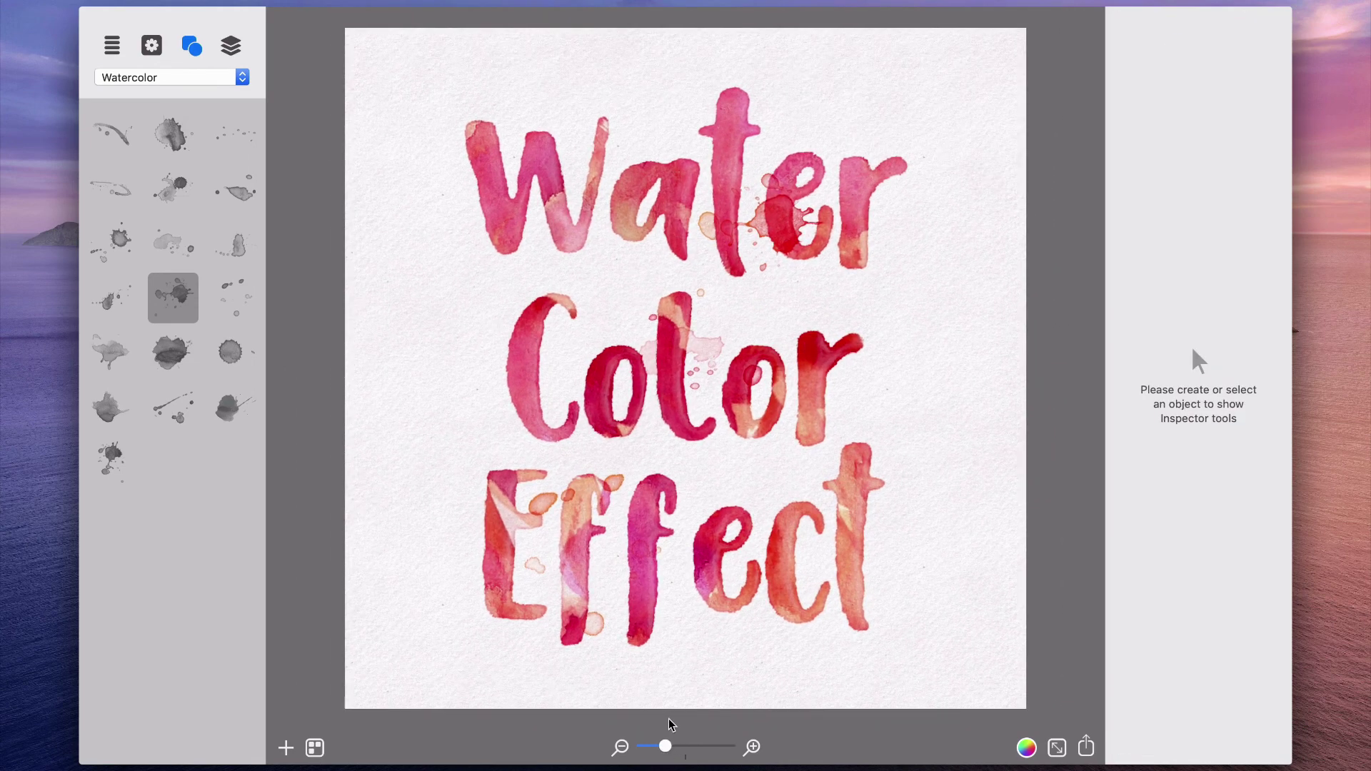